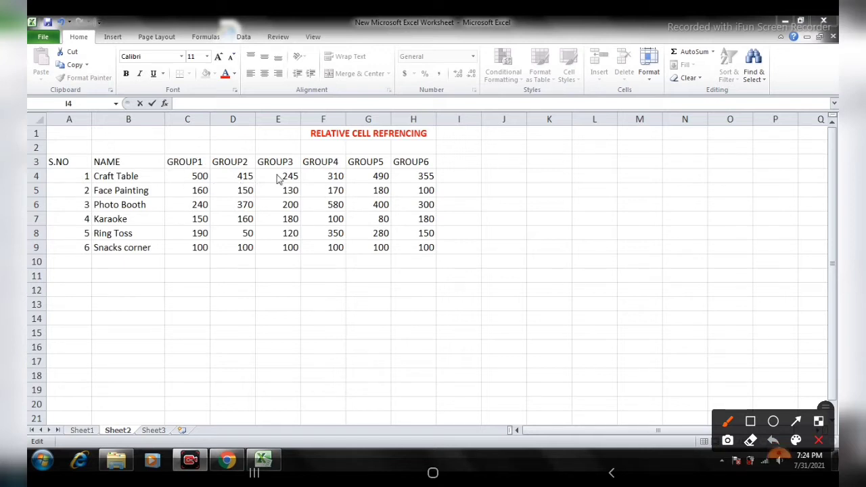
mouse_move(138, 146)
left_mouse_down()
mouse_move(128, 146)
mouse_move(77, 252)
mouse_move(167, 228)
mouse_move(135, 138)
left_mouse_up()
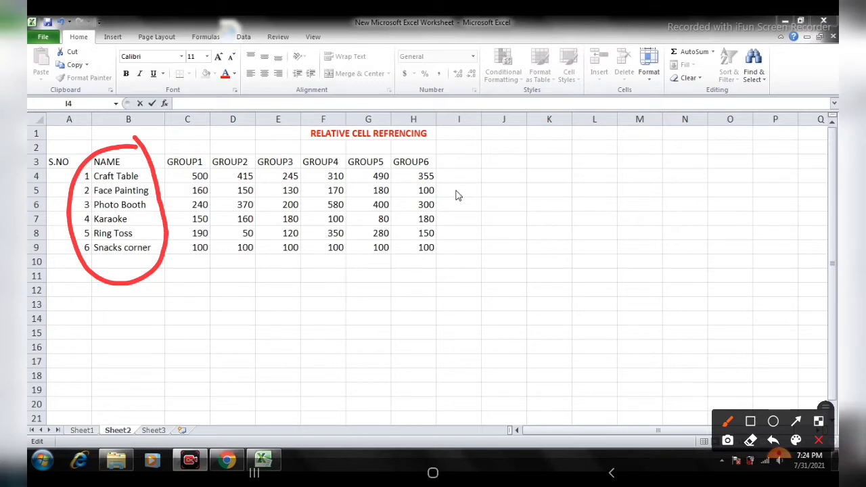
mouse_move(179, 179)
left_mouse_down()
mouse_move(457, 174)
mouse_move(177, 172)
left_mouse_up()
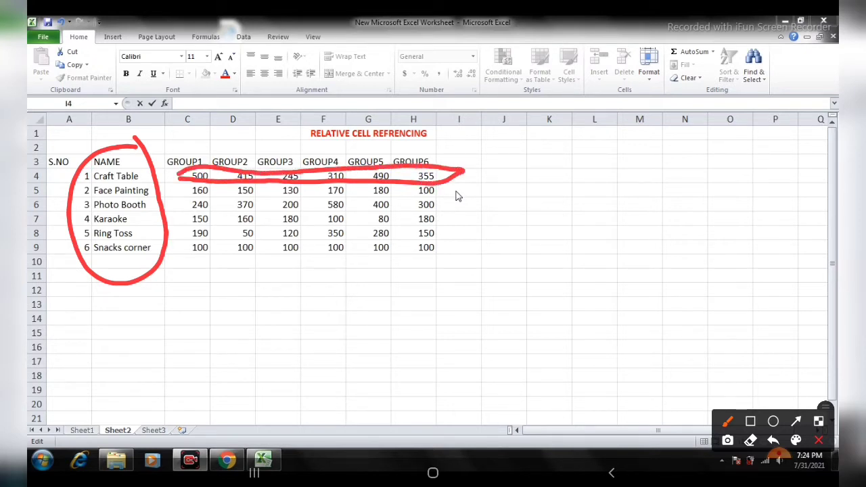
mouse_move(461, 144)
left_mouse_down()
mouse_move(501, 128)
mouse_move(453, 148)
mouse_move(457, 265)
mouse_move(468, 172)
mouse_move(455, 152)
left_mouse_up()
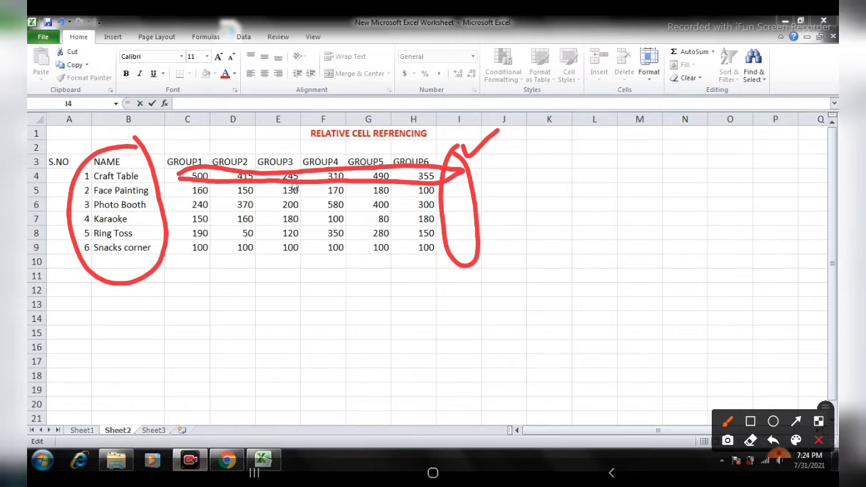
key("Escape")
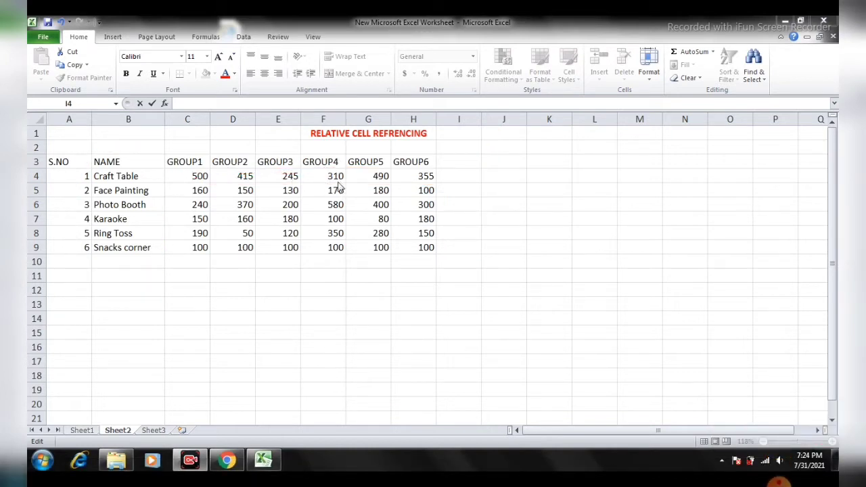
Write the formula =sum(C4:H4) in cell I4 to total the Craft Table row across GROUP1 to GROUP6
left_click(443, 176)
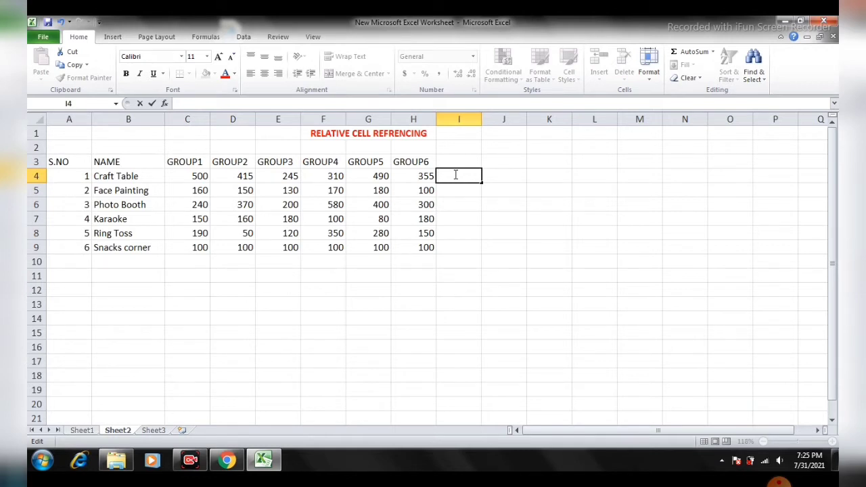
type("=")
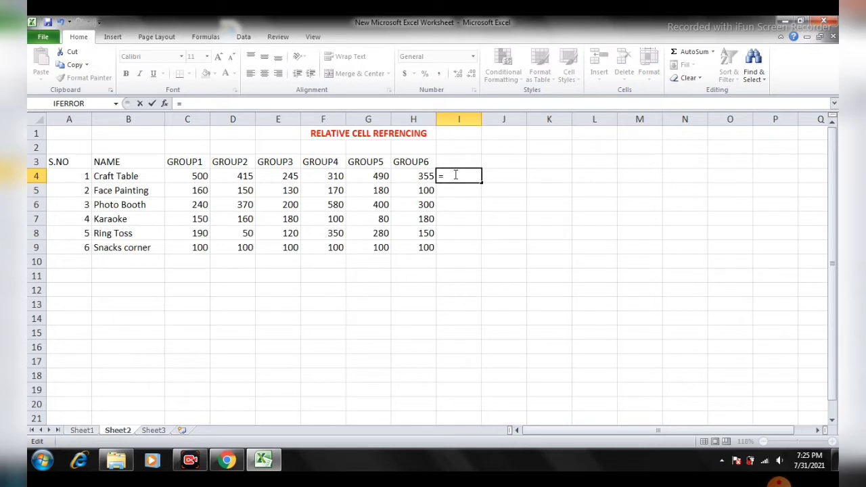
type("sum")
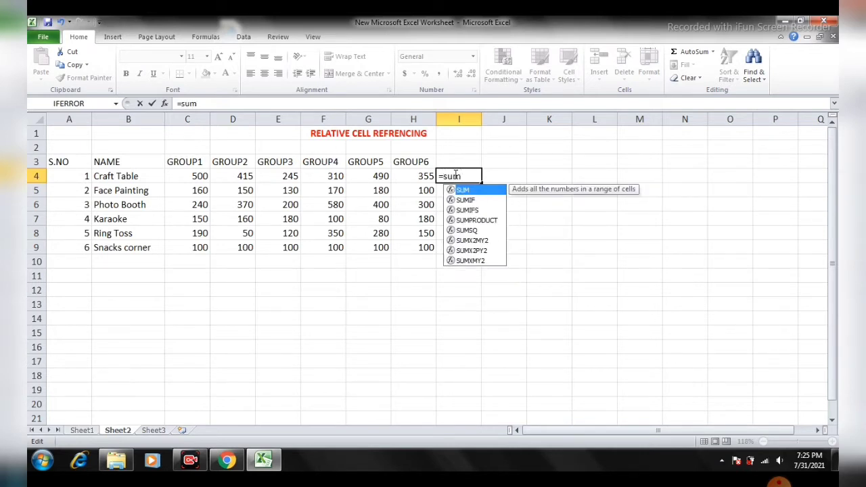
type("(")
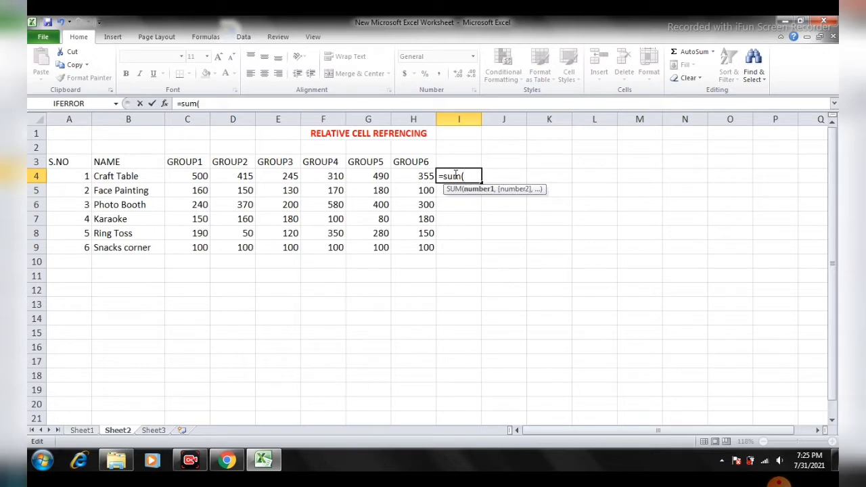
type("c")
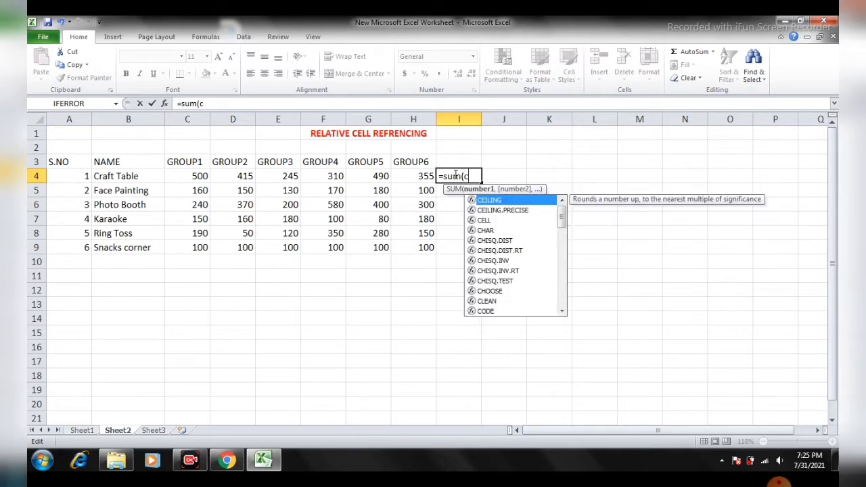
key("BackSpace")
type("C4")
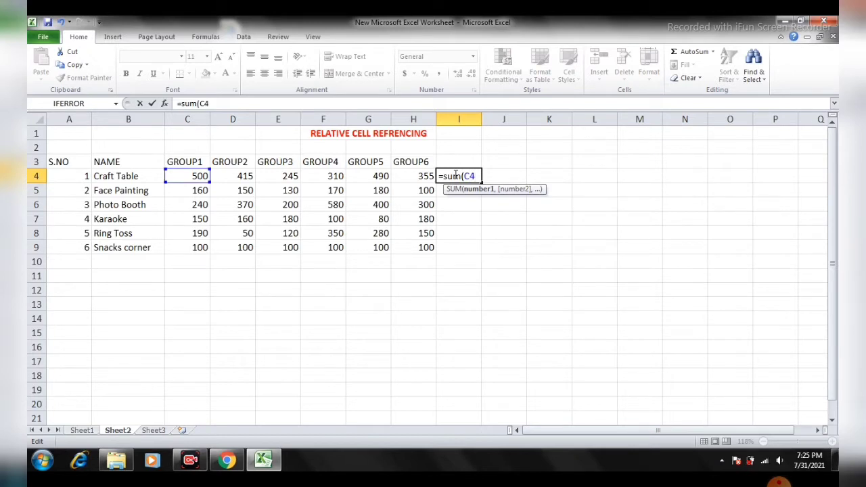
type(":H4")
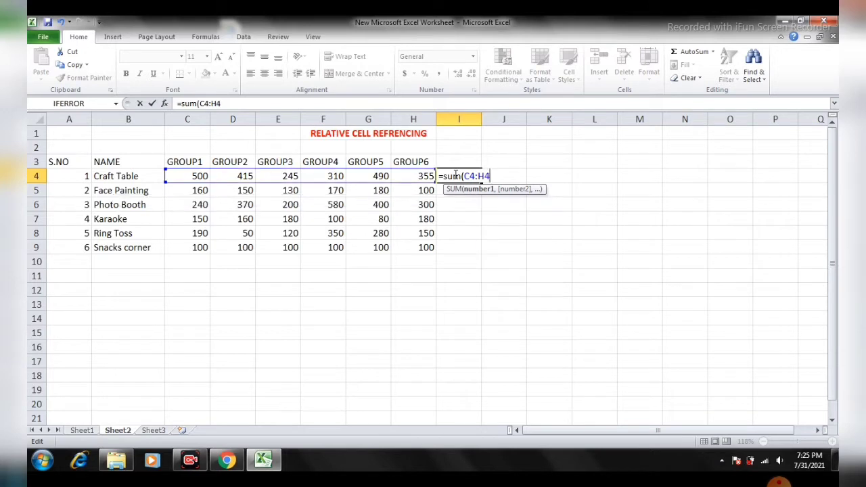
type(")")
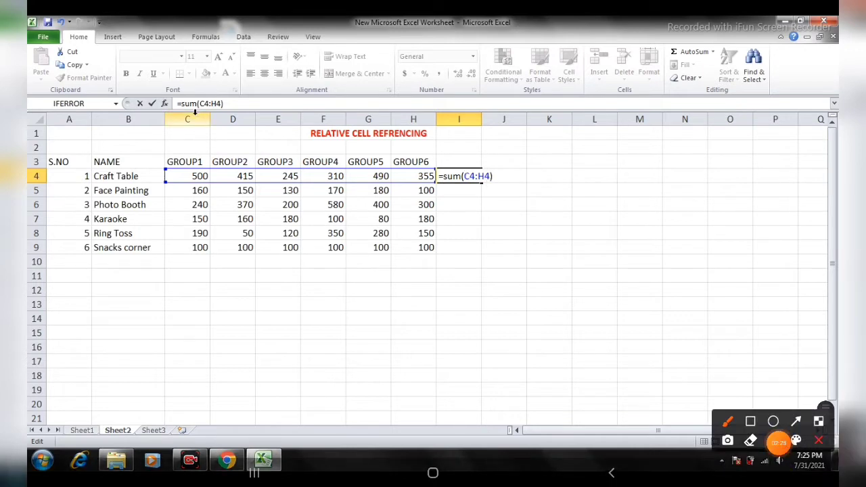
left_click_drag(197, 107, 194, 179)
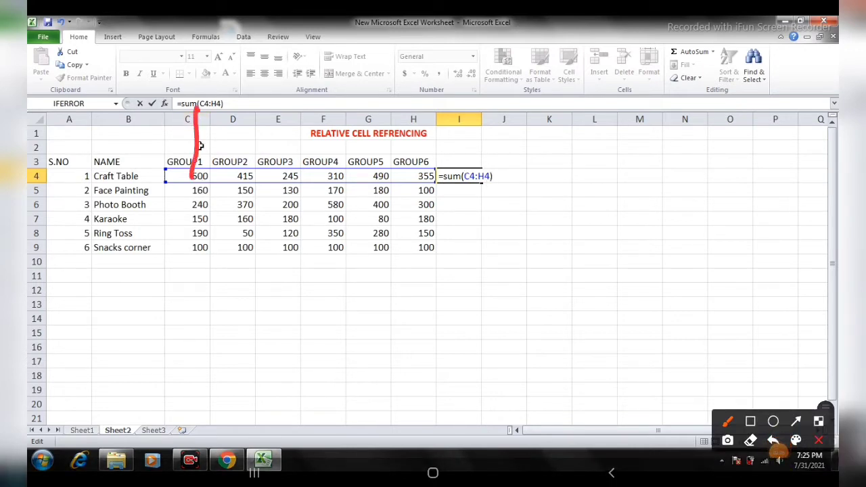
left_click_drag(44, 176, 197, 176)
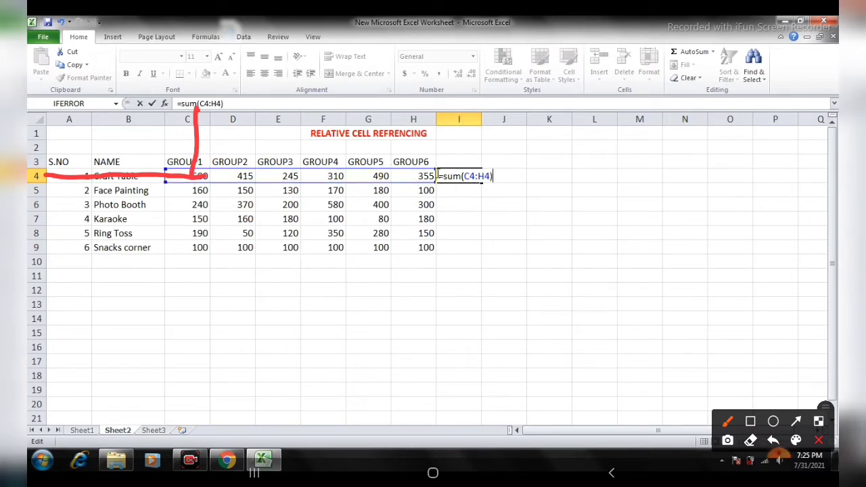
mouse_move(197, 173)
left_mouse_down()
mouse_move(206, 184)
mouse_move(200, 162)
left_mouse_up()
mouse_move(436, 161)
left_mouse_down()
mouse_move(409, 181)
mouse_move(430, 171)
left_mouse_up()
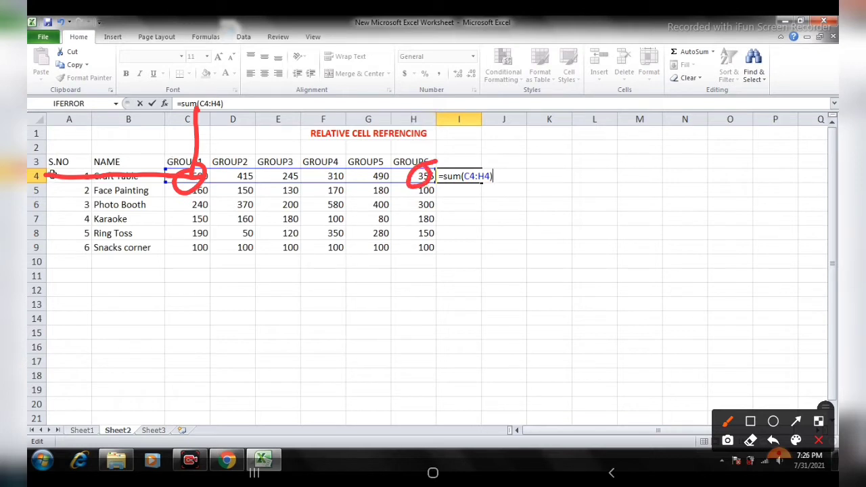
left_click_drag(419, 116, 416, 166)
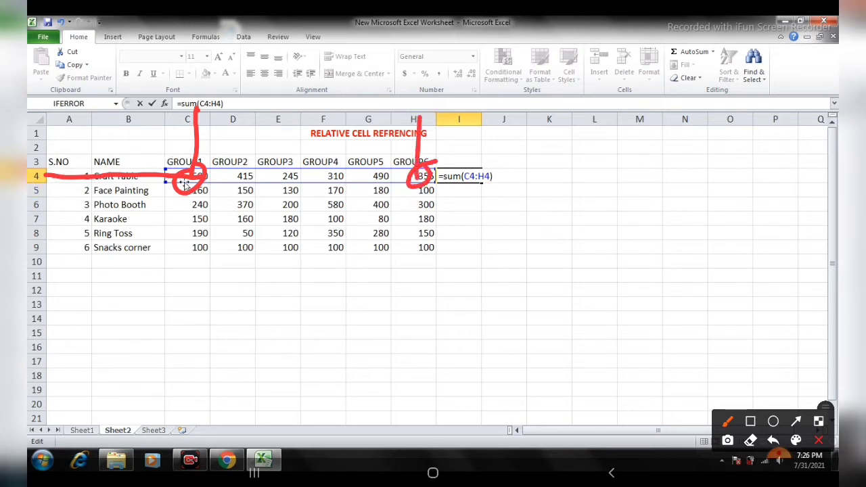
left_click_drag(203, 177, 418, 174)
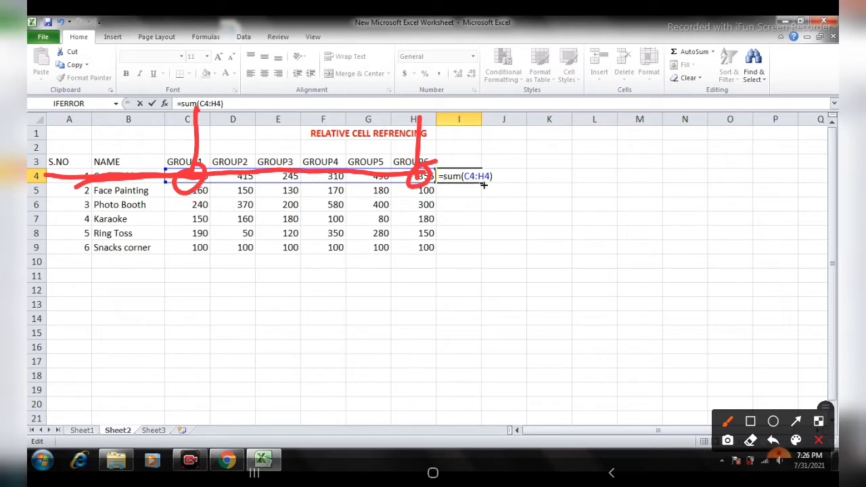
key("Escape")
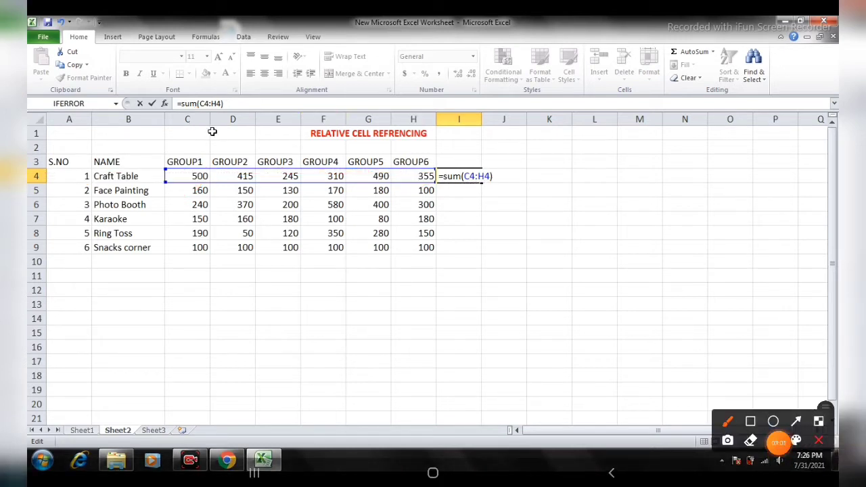
mouse_move(209, 170)
left_mouse_down()
mouse_move(180, 174)
mouse_move(203, 180)
left_mouse_up()
left_click_drag(408, 173, 426, 178)
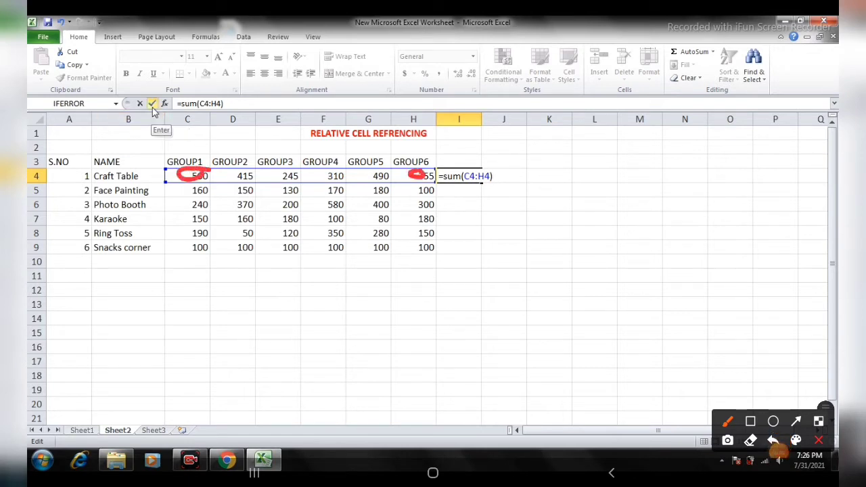
left_click_drag(189, 179, 426, 176)
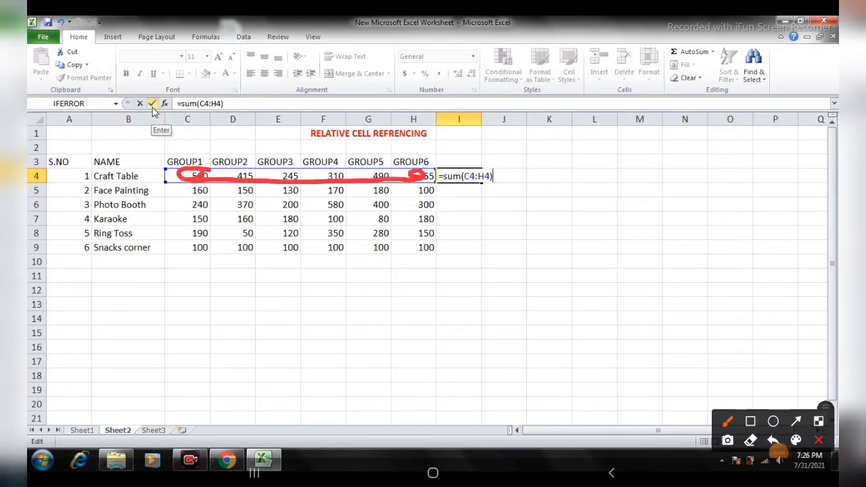
Commit the Craft Table sum formula in I4 and fill it down through cell I9
left_click(153, 104)
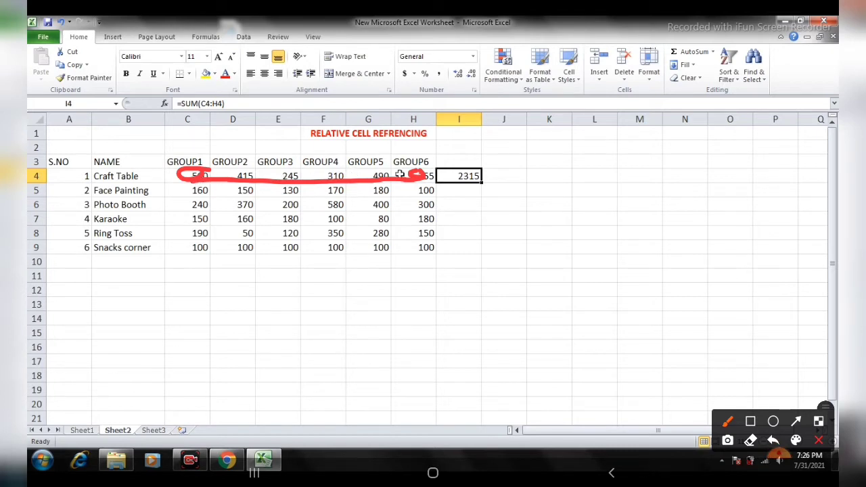
key("Escape")
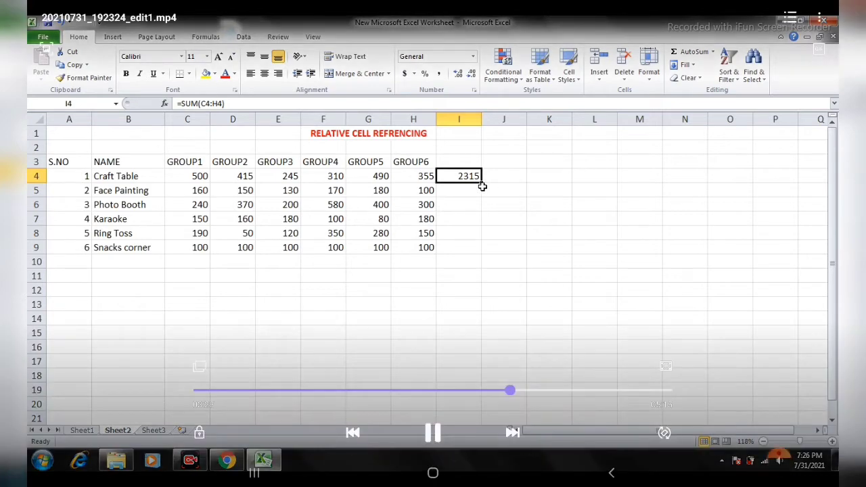
left_click(796, 407)
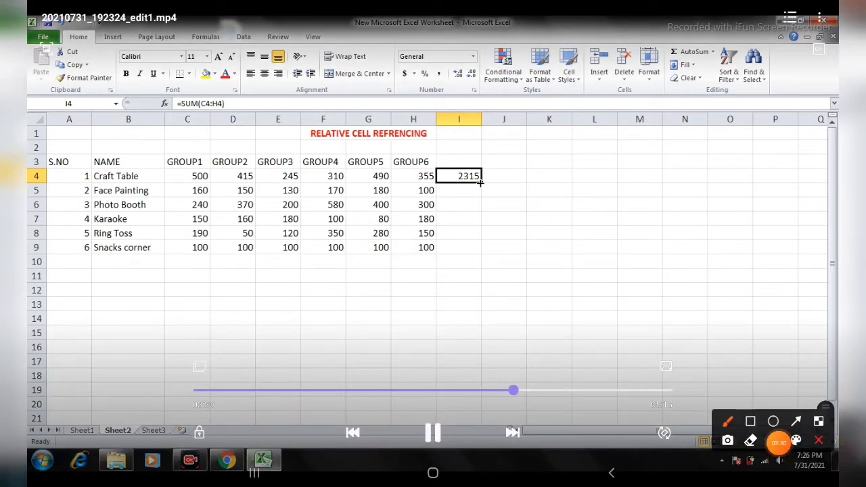
left_click(487, 181)
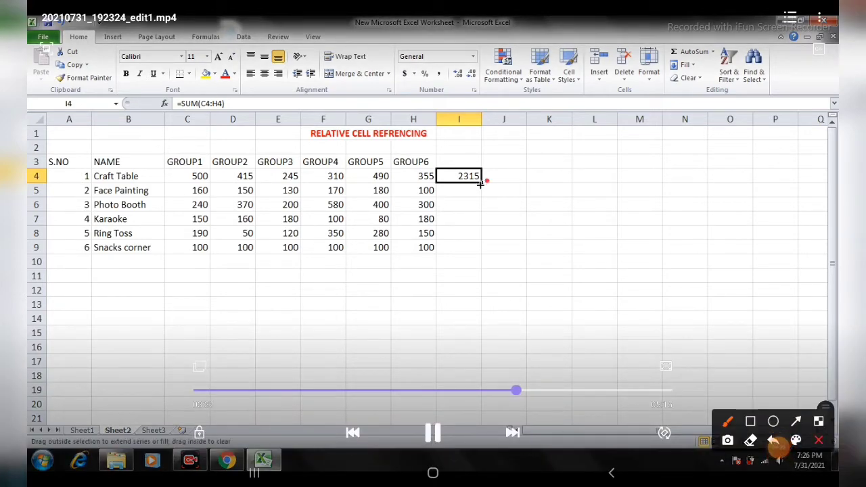
left_click_drag(480, 182, 481, 253)
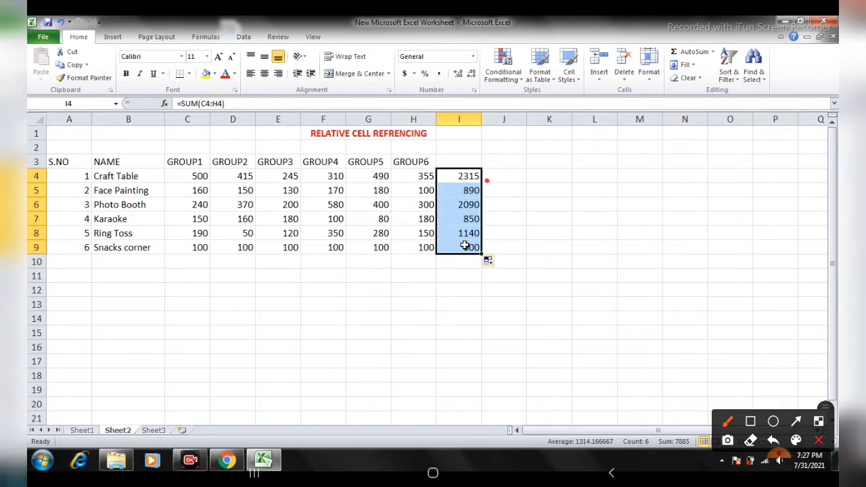
Examine the SUM formulas in cells I4, I5 and I6 to compare the row references they use
left_click(461, 177)
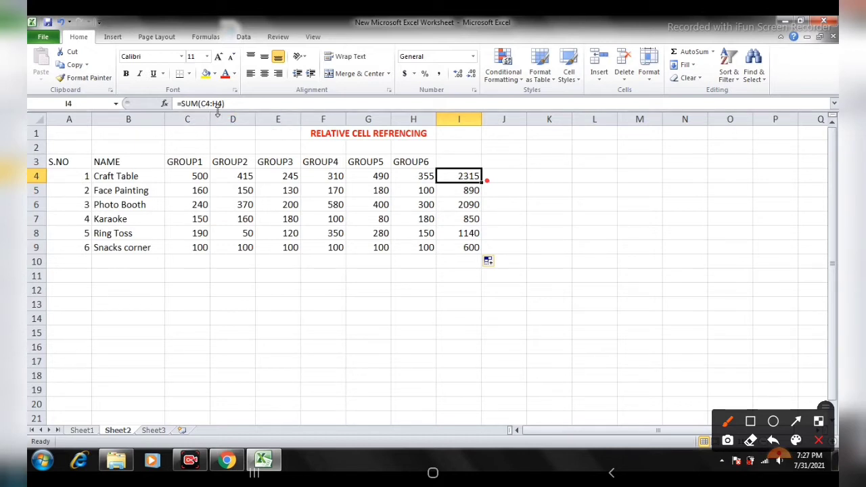
left_click(467, 192)
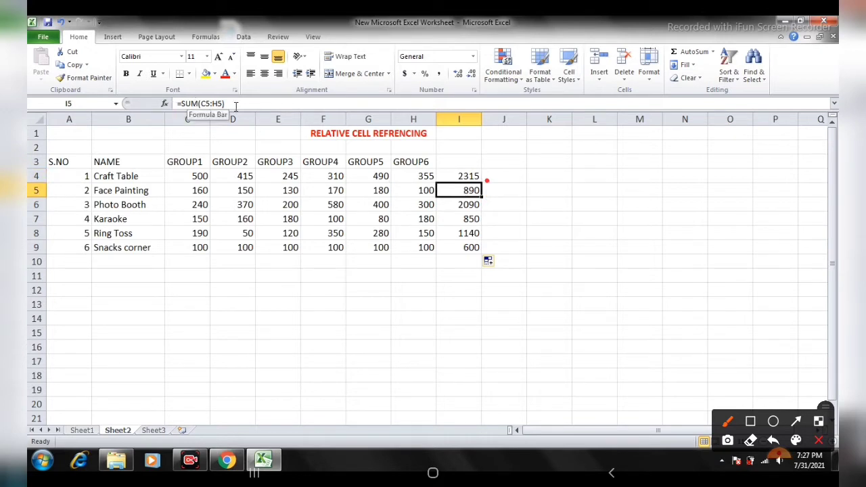
double_click(460, 192)
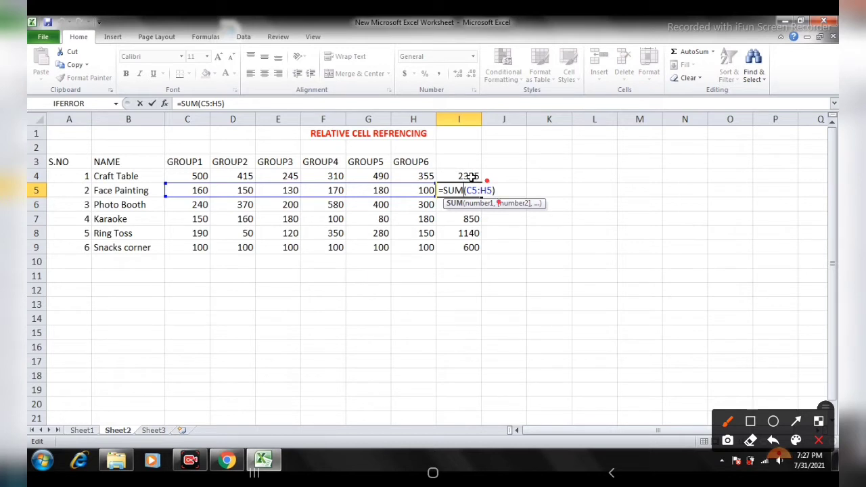
left_click_drag(498, 203, 534, 164)
left_click(818, 440)
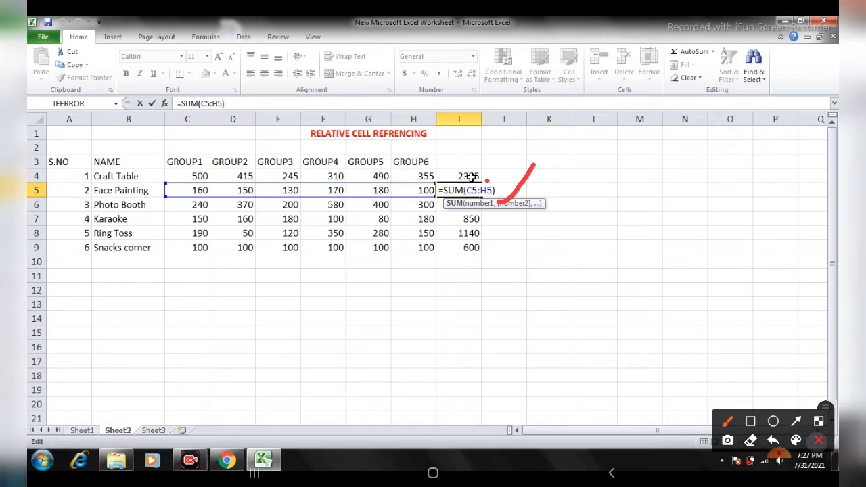
left_click(779, 472)
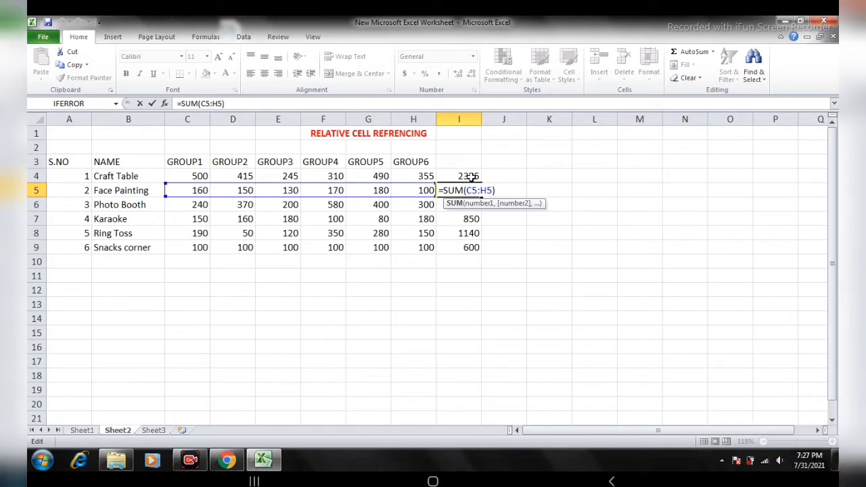
left_click(796, 436)
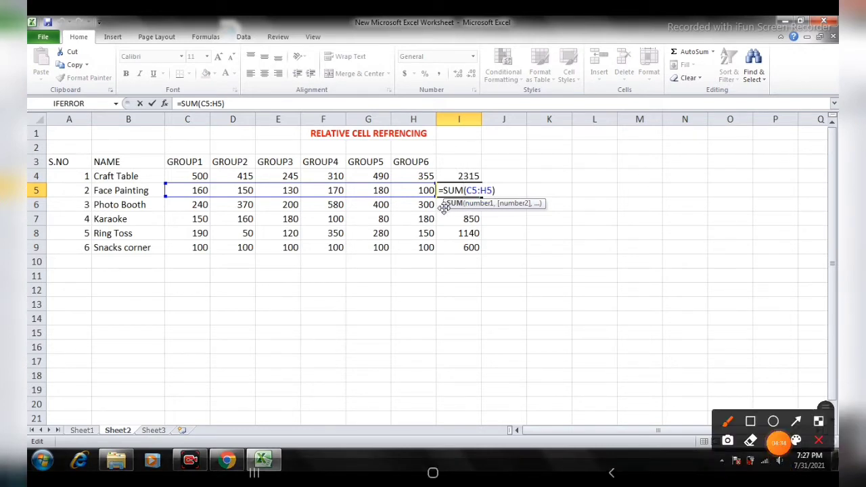
left_click(504, 224)
double_click(466, 206)
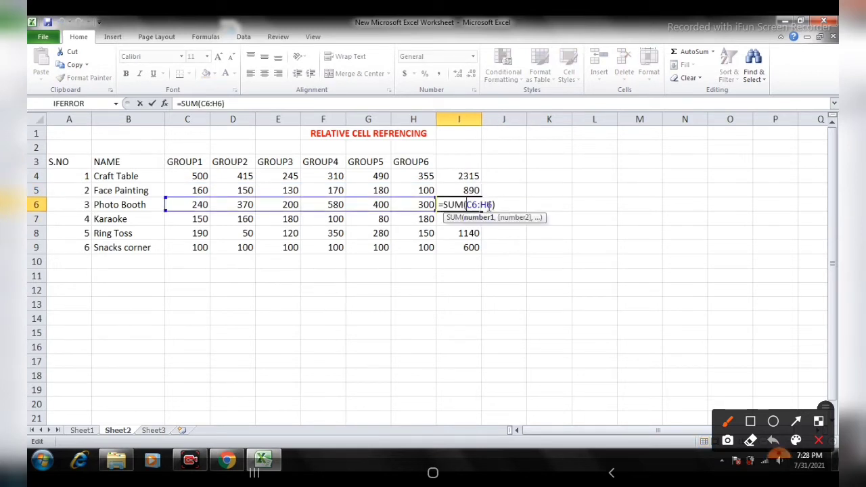
left_click(472, 232)
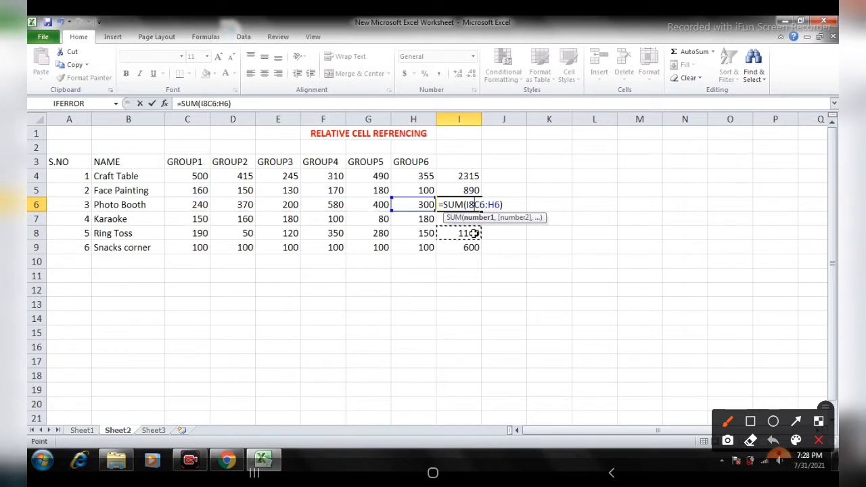
key("Right")
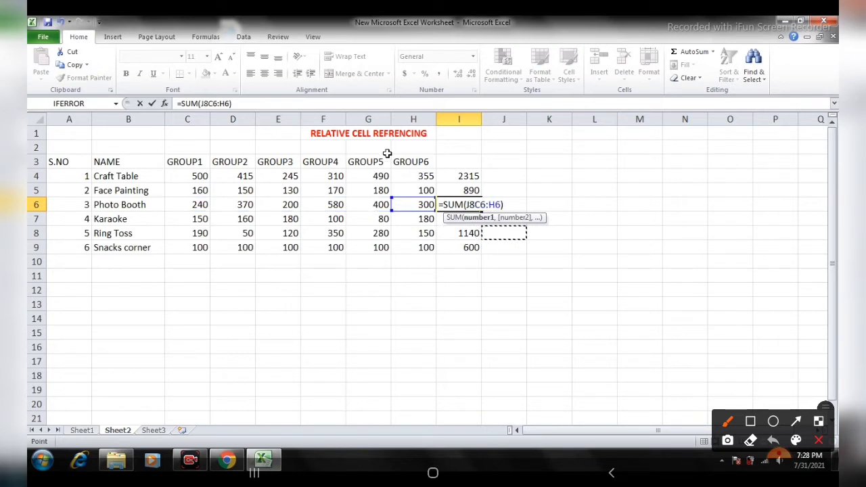
key("BackSpace")
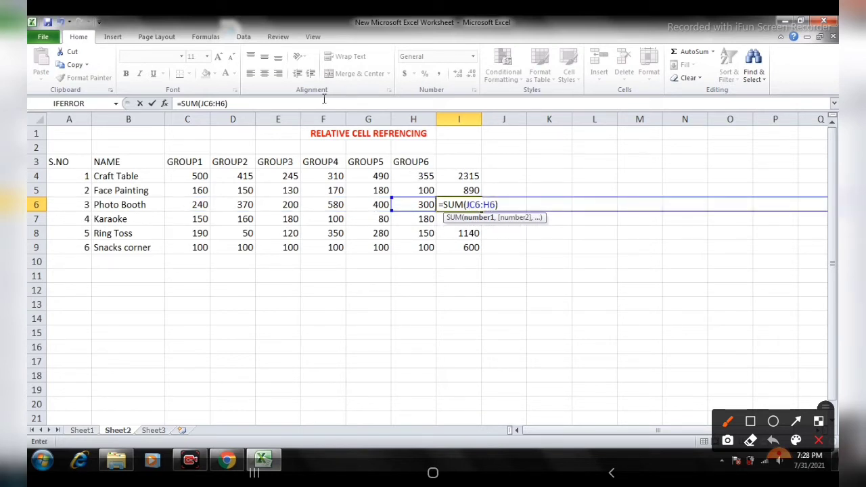
key("BackSpace")
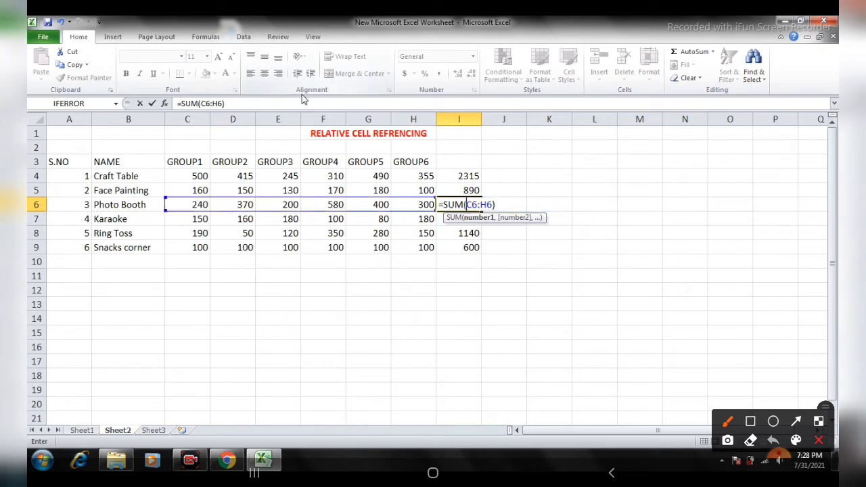
left_click(151, 103)
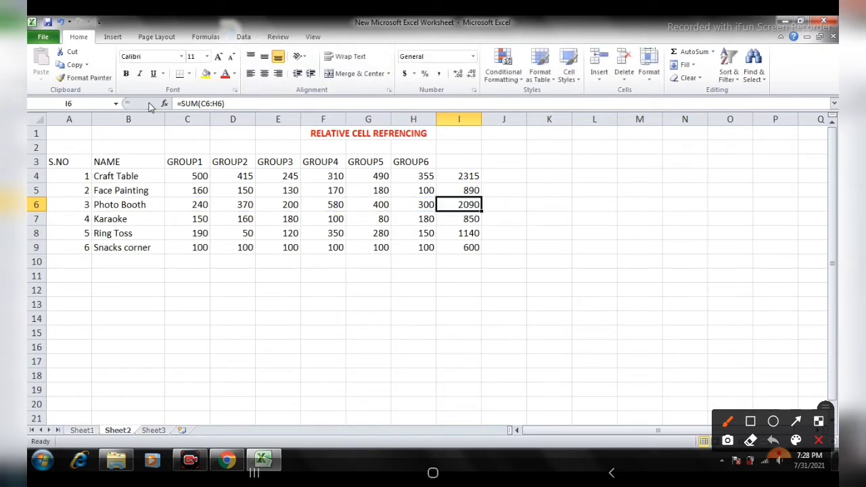
Examine the SUM formulas in cells I7 and I8 to compare the row references they use
double_click(471, 219)
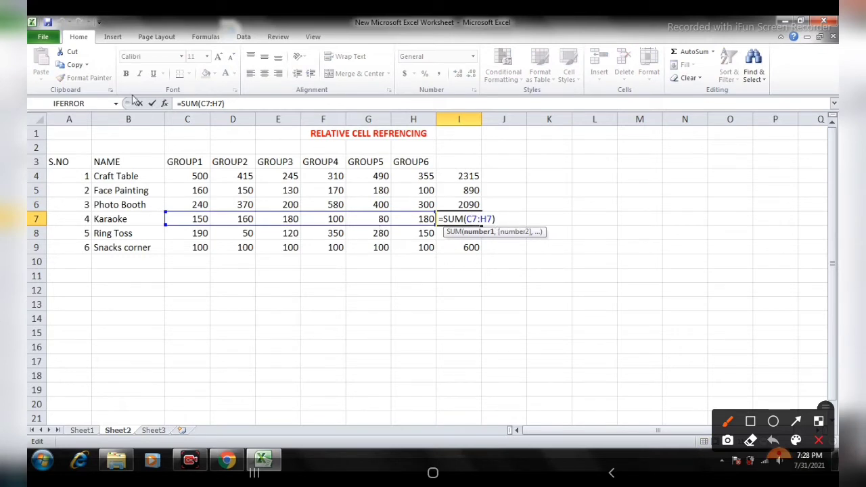
left_click(151, 103)
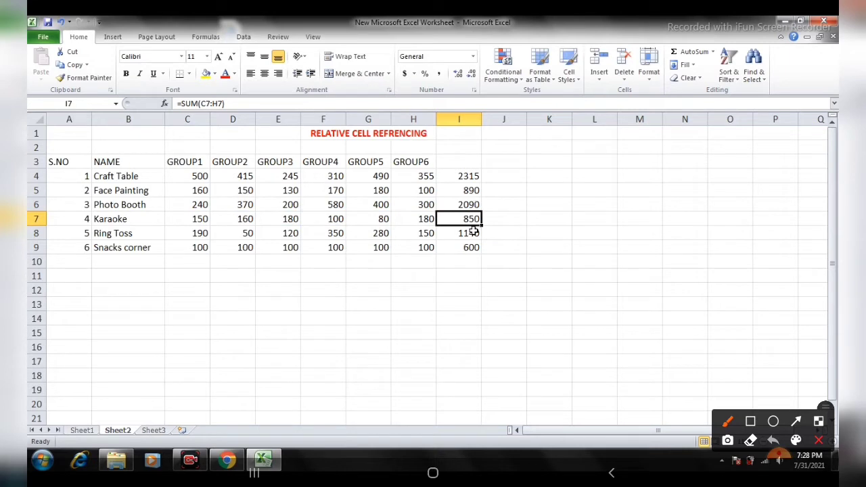
double_click(472, 232)
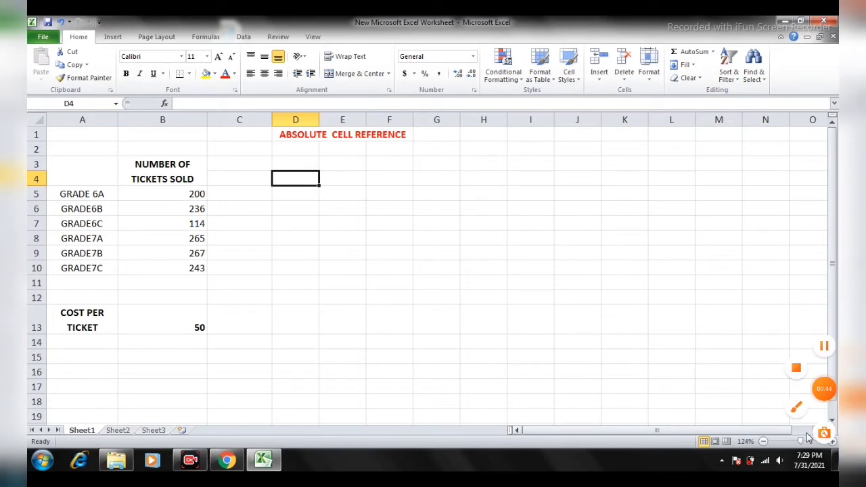
Tick each grade from GRADE 6A to GRADE7C and circle the ticket counts and the cost per ticket with the annotation pen
left_click(796, 407)
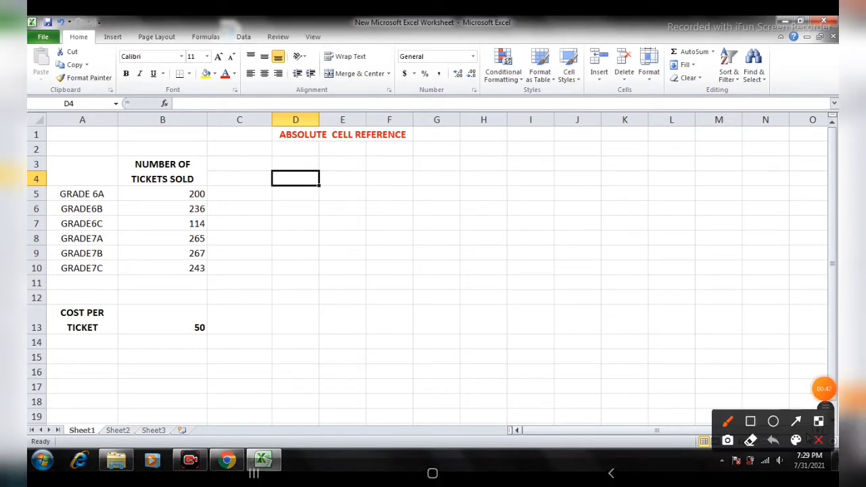
left_click_drag(104, 190, 139, 166)
mouse_move(111, 206)
left_mouse_down()
mouse_move(141, 192)
mouse_move(136, 223)
mouse_move(145, 210)
left_mouse_up()
left_click_drag(114, 234, 144, 223)
left_click_drag(119, 257, 154, 251)
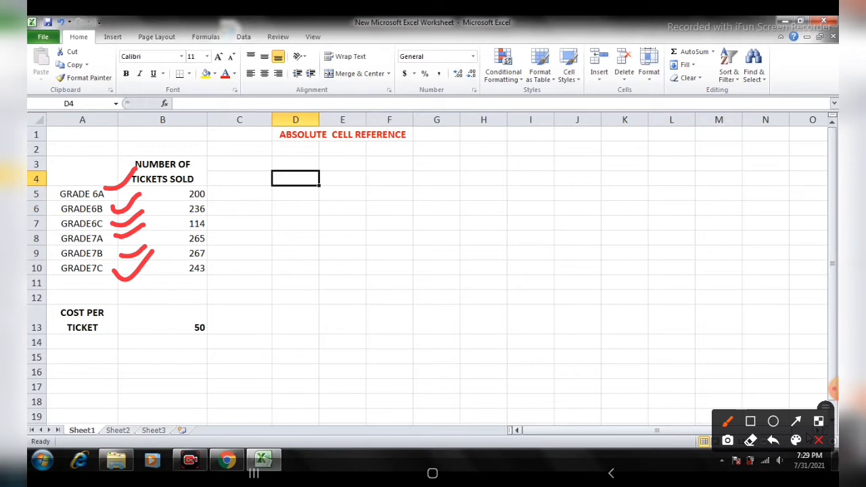
mouse_move(232, 175)
left_mouse_down()
mouse_move(163, 265)
mouse_move(240, 215)
mouse_move(223, 175)
left_mouse_up()
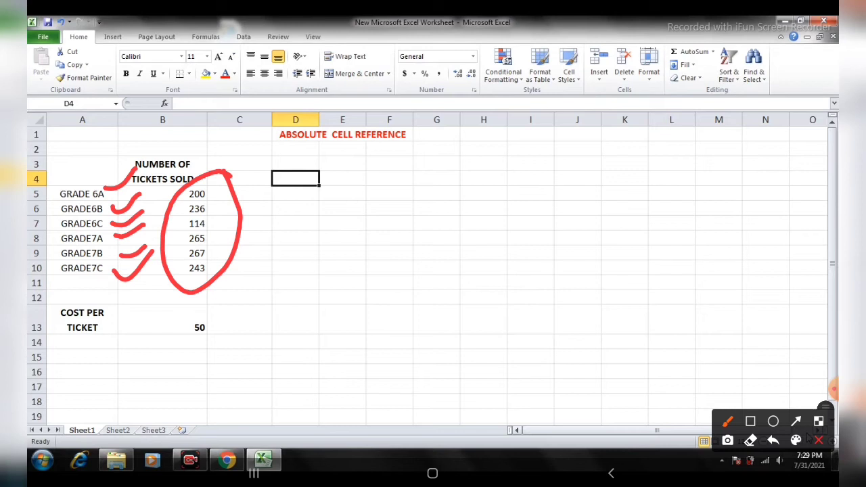
mouse_move(220, 316)
left_mouse_down()
mouse_move(185, 311)
mouse_move(222, 364)
mouse_move(226, 323)
left_mouse_up()
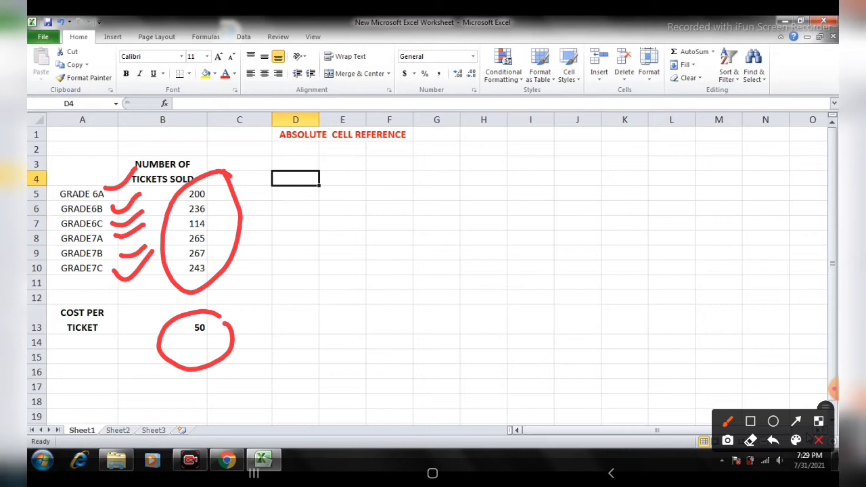
Handwrite the word Amount above the empty column beside the ticket counts with the annotation pen
left_click_drag(240, 165, 257, 165)
left_click_drag(280, 160, 292, 166)
left_click_drag(300, 160, 365, 145)
left_click_drag(253, 158, 252, 179)
left_click_drag(268, 164, 264, 173)
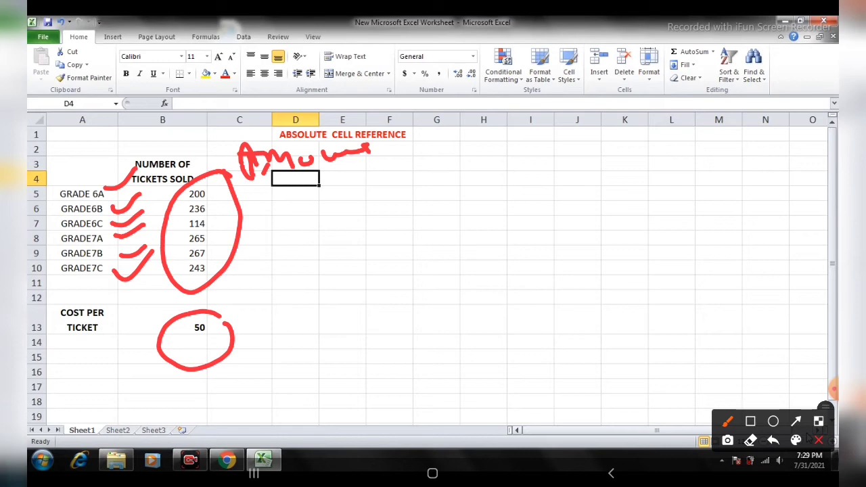
left_click(833, 388)
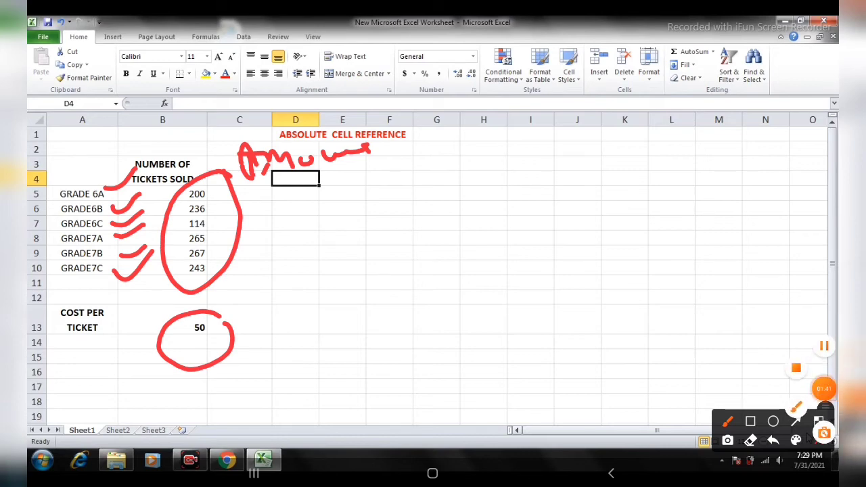
left_click(821, 434)
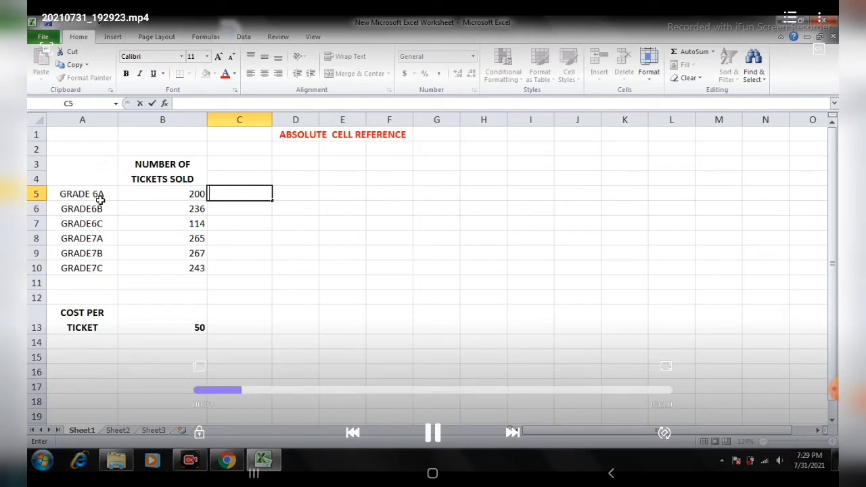
left_click_drag(242, 389, 300, 390)
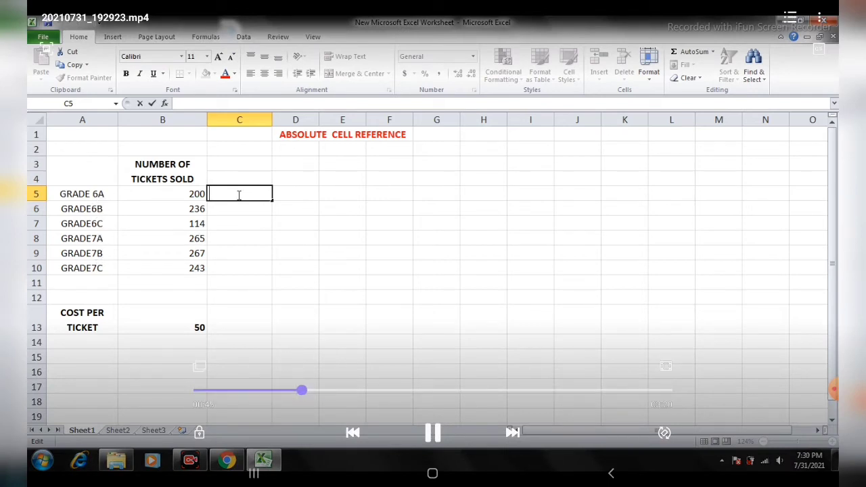
mouse_move(302, 389)
left_mouse_down()
mouse_move(366, 390)
mouse_move(300, 389)
left_mouse_up()
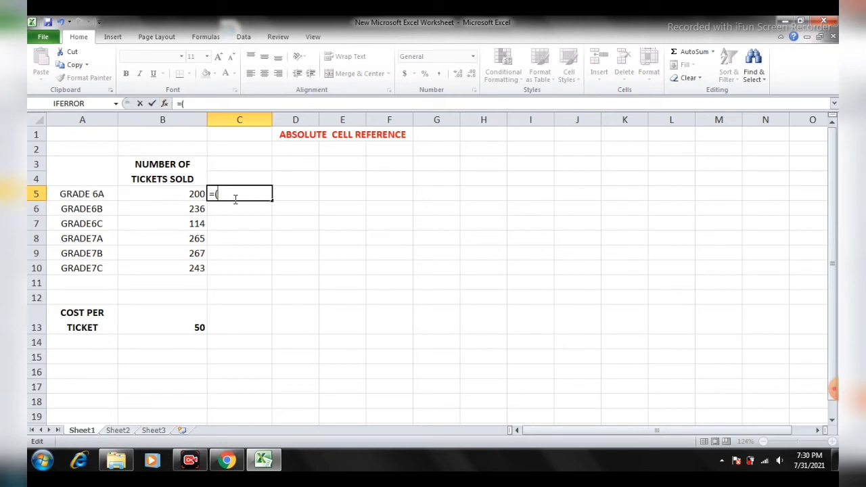
Enter the formula =(B5*B13) in cell C5 for GRADE 6A and mark the two multiplied values with the annotation pen
type("B")
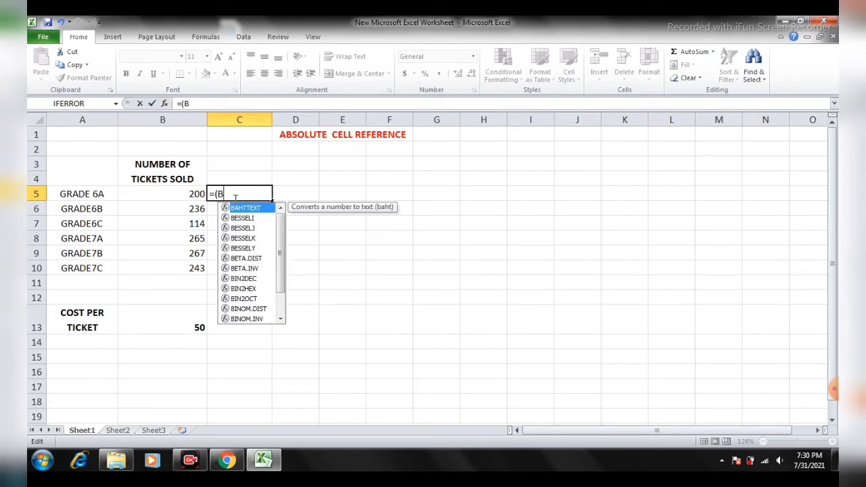
type("5")
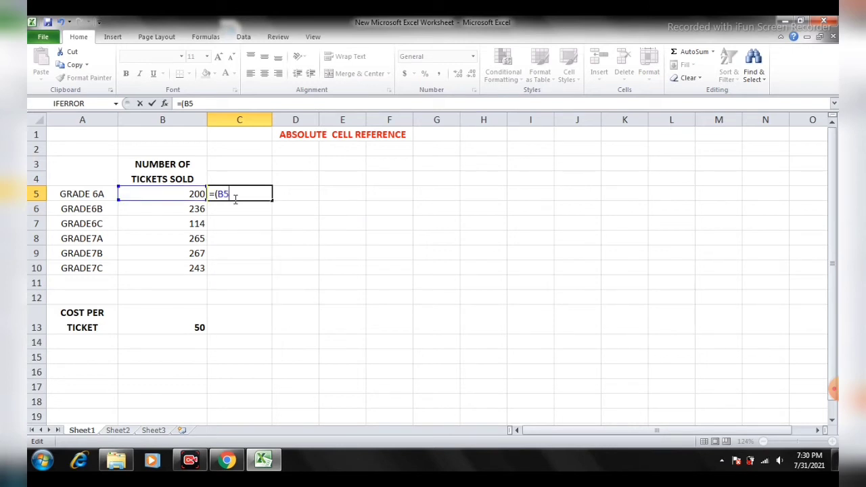
type("*B")
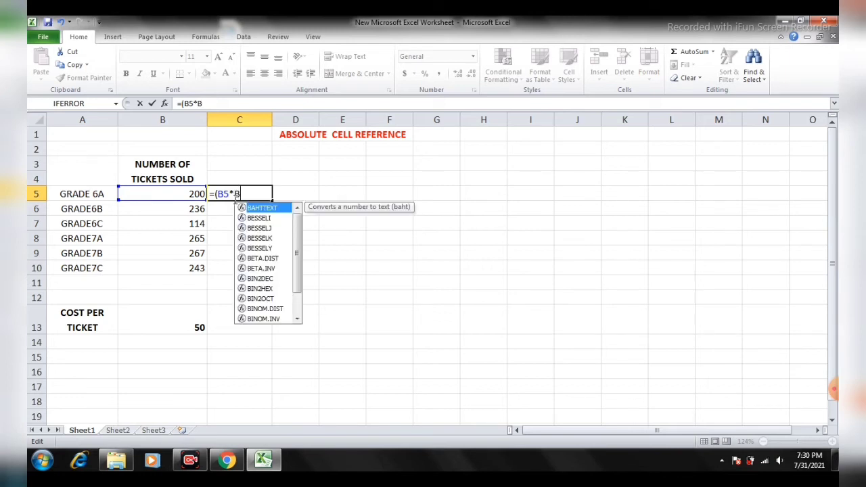
type("13")
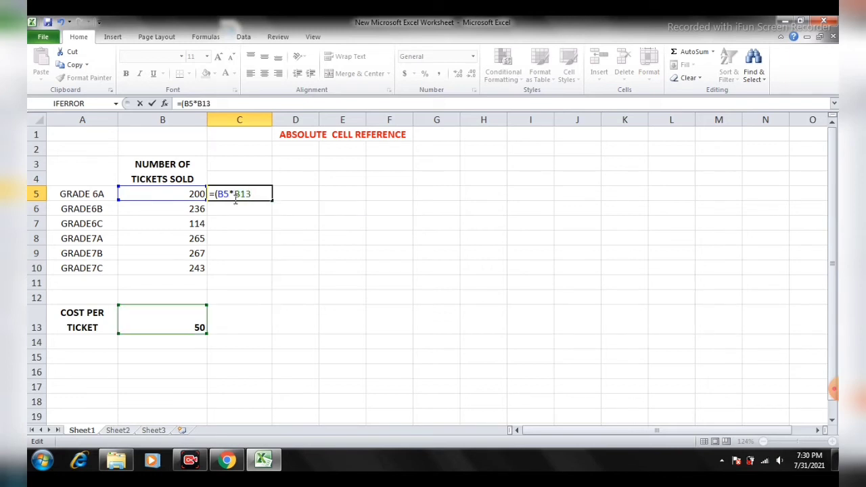
type(")")
left_click(152, 103)
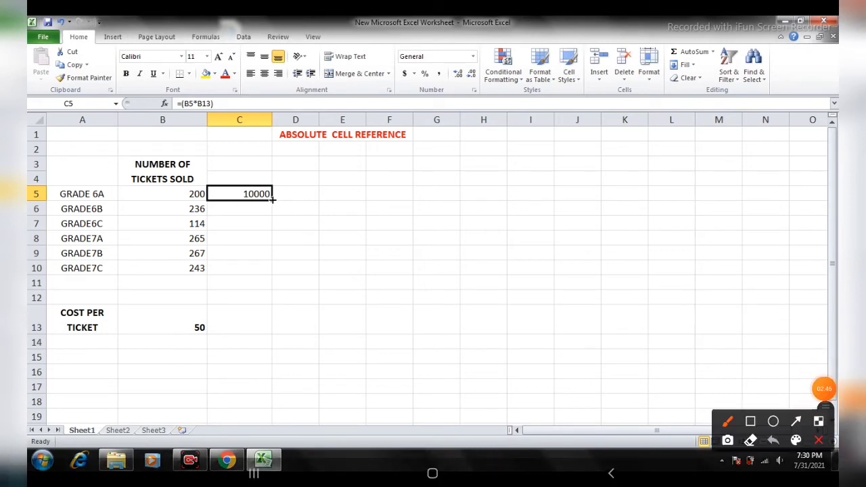
mouse_move(197, 182)
left_mouse_down()
mouse_move(193, 201)
mouse_move(210, 179)
left_mouse_up()
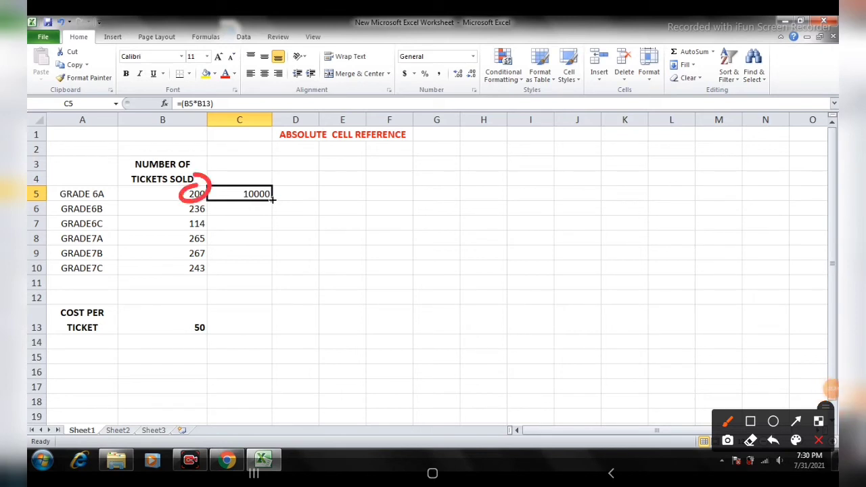
mouse_move(211, 310)
left_mouse_down()
mouse_move(210, 319)
mouse_move(216, 299)
left_mouse_up()
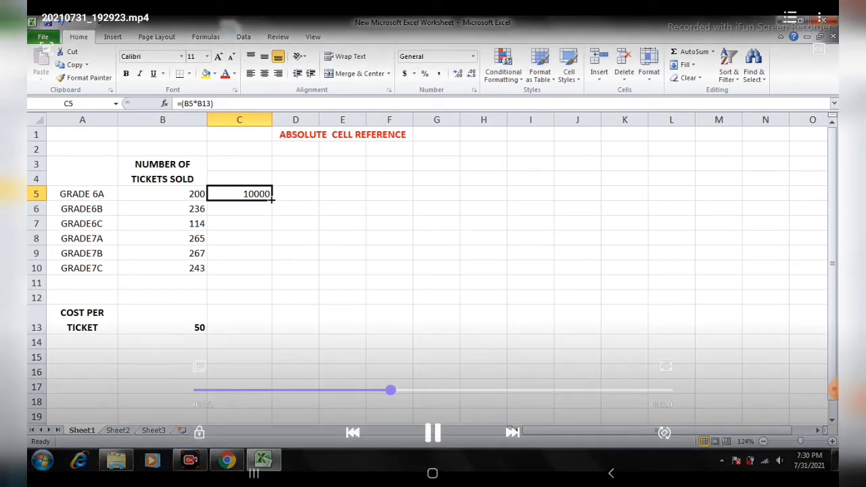
Fill the ticket amount formula from C5 down through cell C10
left_click_drag(271, 198, 271, 271)
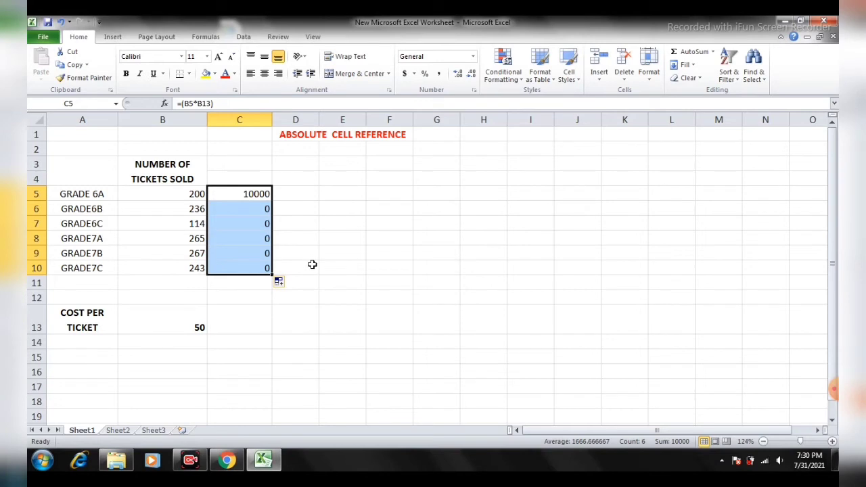
left_click(312, 264)
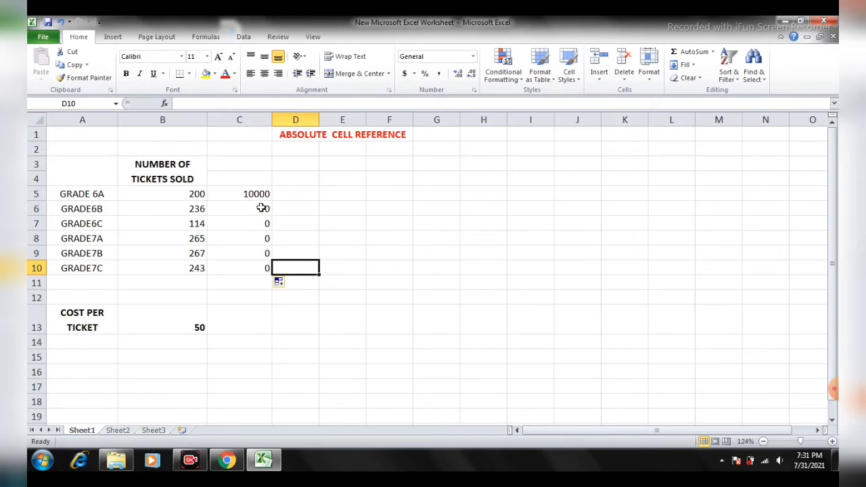
Inspect the copied formula in cell C6, circle its B6 reference with the annotation pen and clear the marks
double_click(262, 208)
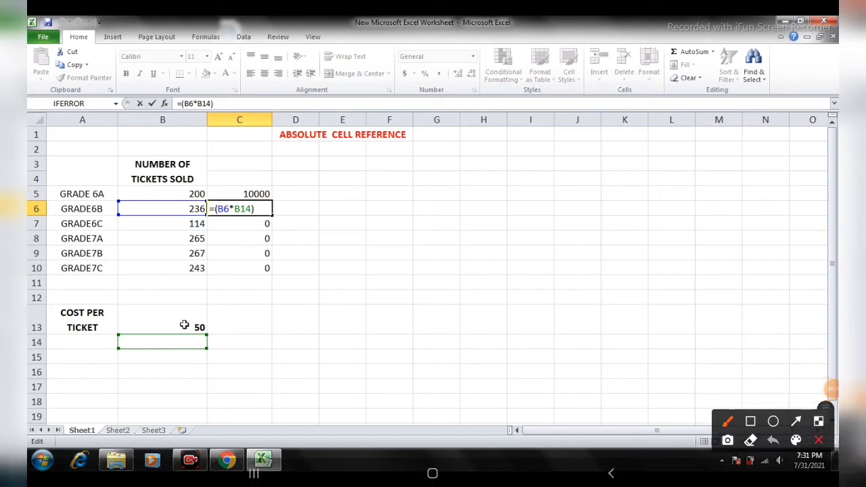
left_click_drag(301, 206, 303, 212)
mouse_move(228, 185)
left_mouse_down()
mouse_move(213, 220)
mouse_move(226, 182)
left_mouse_up()
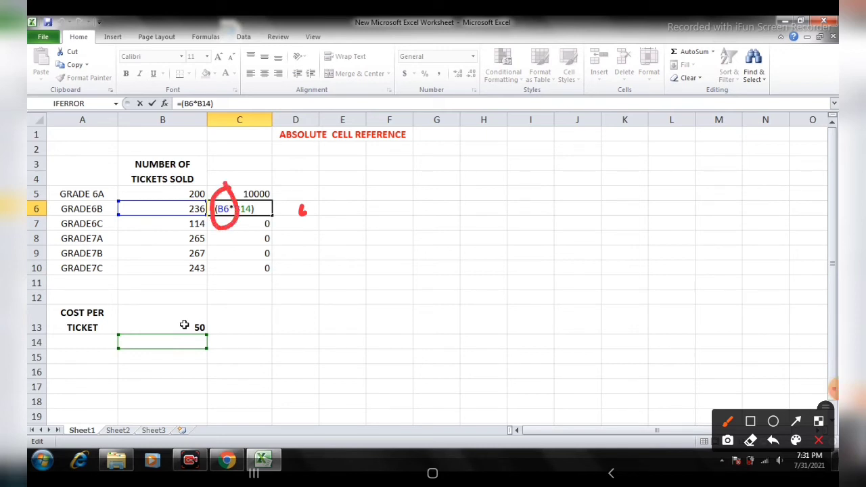
left_click(819, 440)
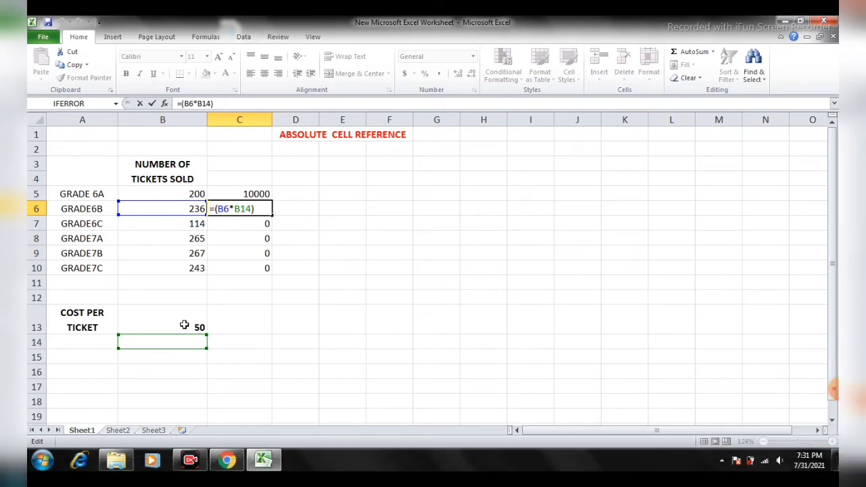
Tick the formula in C6 and mark the row 14 cell it refers to with the annotation pen
left_click(833, 389)
left_click(796, 406)
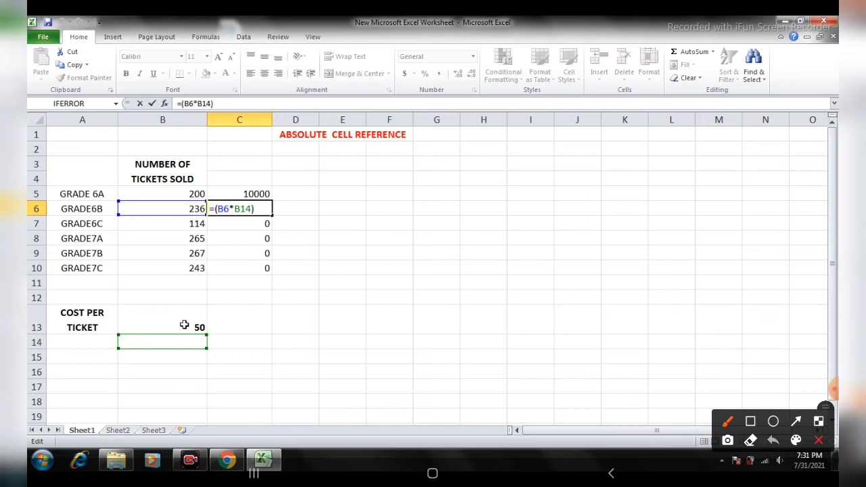
left_click(249, 226)
mouse_move(275, 210)
left_mouse_down()
mouse_move(284, 215)
mouse_move(316, 192)
left_mouse_up()
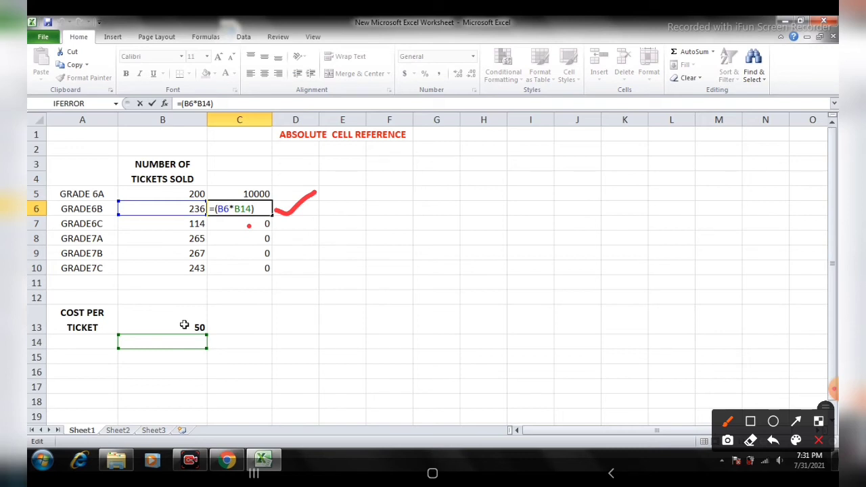
mouse_move(51, 343)
left_mouse_down()
mouse_move(264, 346)
mouse_move(239, 379)
left_mouse_up()
mouse_move(292, 338)
left_mouse_down()
mouse_move(300, 353)
mouse_move(294, 338)
left_mouse_up()
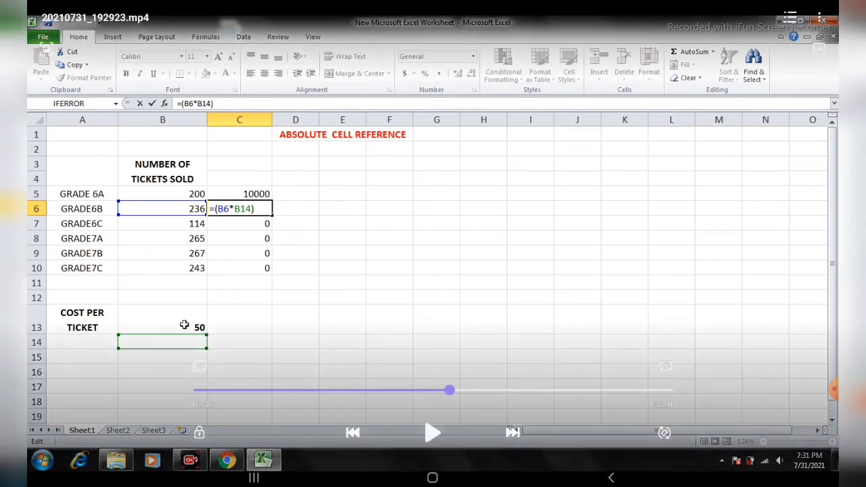
Inspect the copied formula in cell C7, circle its B7 reference with the annotation pen and clear the marks
key("space")
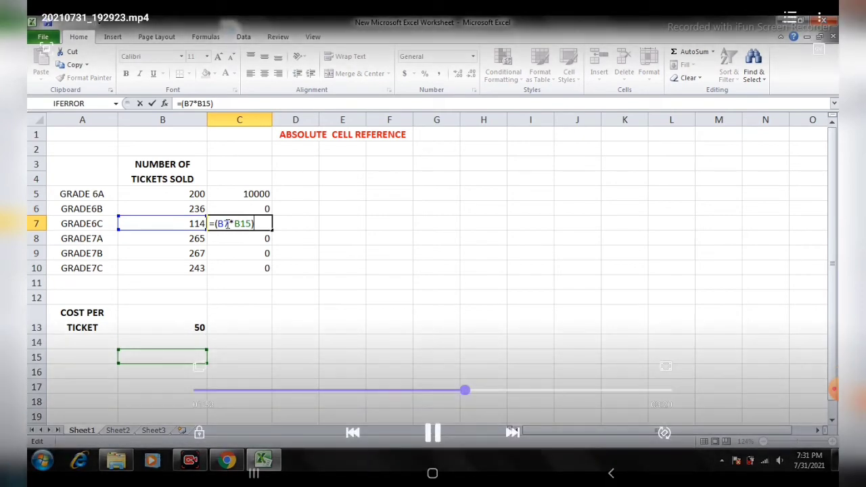
key("space")
left_click(833, 389)
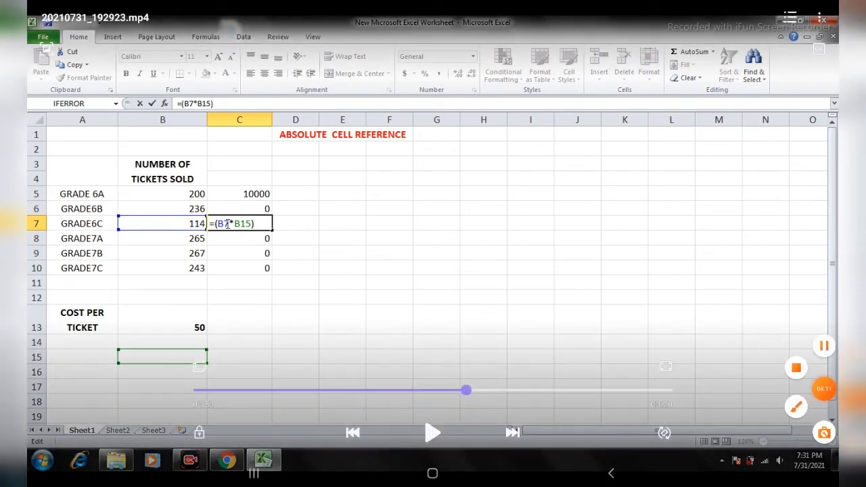
left_click(795, 405)
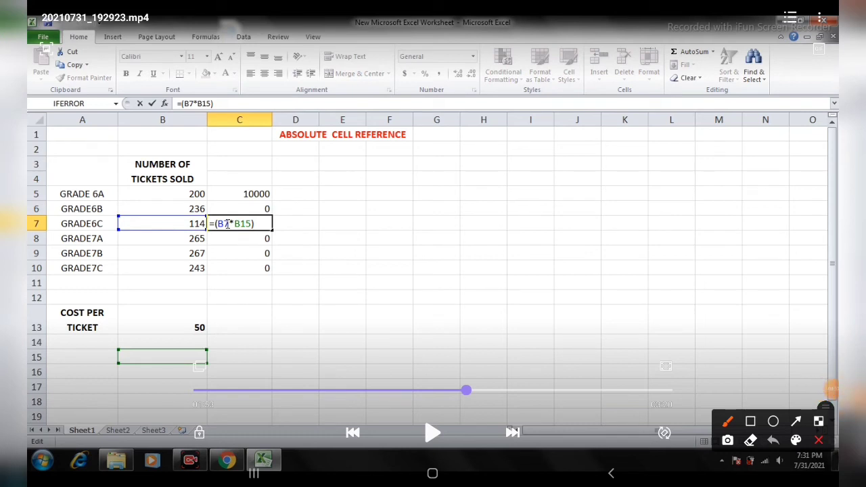
mouse_move(231, 215)
left_mouse_down()
mouse_move(215, 229)
mouse_move(300, 225)
mouse_move(289, 248)
left_mouse_up()
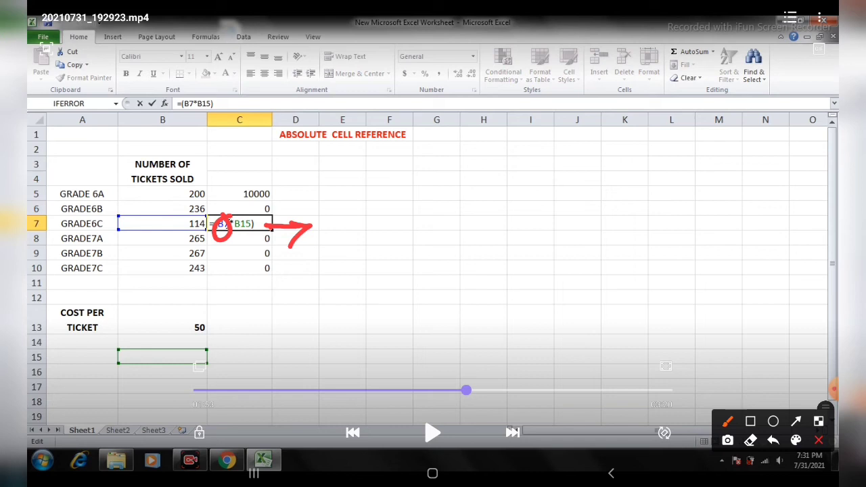
key("Escape")
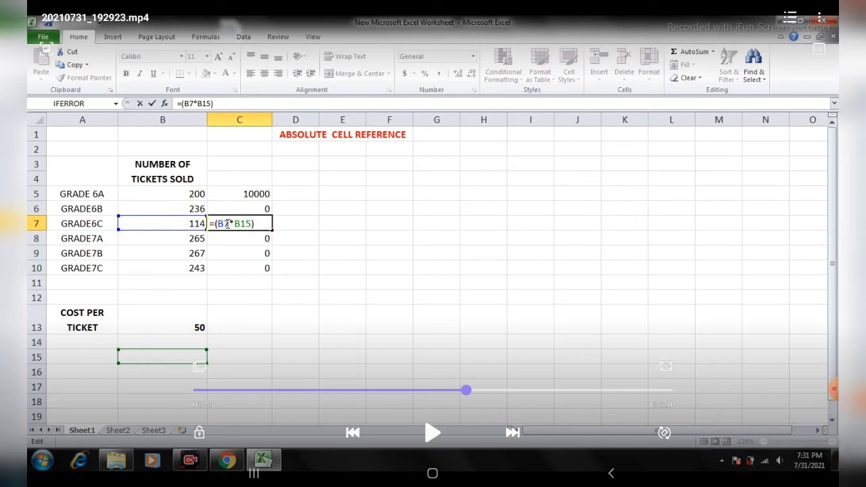
Mark the end of the formula in C7 and the empty cells beside it with the annotation pen
left_click(832, 389)
left_click(796, 405)
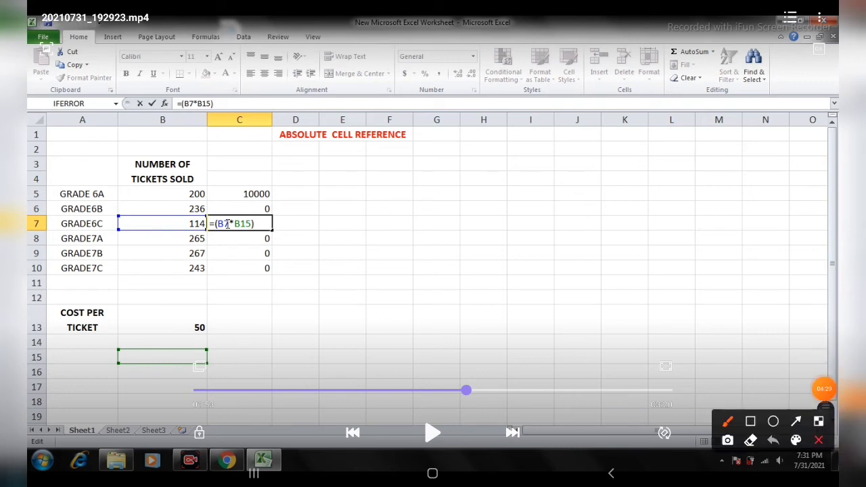
mouse_move(270, 207)
left_mouse_down()
mouse_move(238, 230)
mouse_move(273, 215)
mouse_move(324, 211)
mouse_move(315, 254)
left_mouse_up()
mouse_move(391, 203)
left_mouse_down()
mouse_move(406, 227)
mouse_move(389, 249)
left_mouse_up()
mouse_move(445, 201)
left_mouse_down()
mouse_move(442, 239)
mouse_move(484, 218)
mouse_move(464, 246)
left_mouse_up()
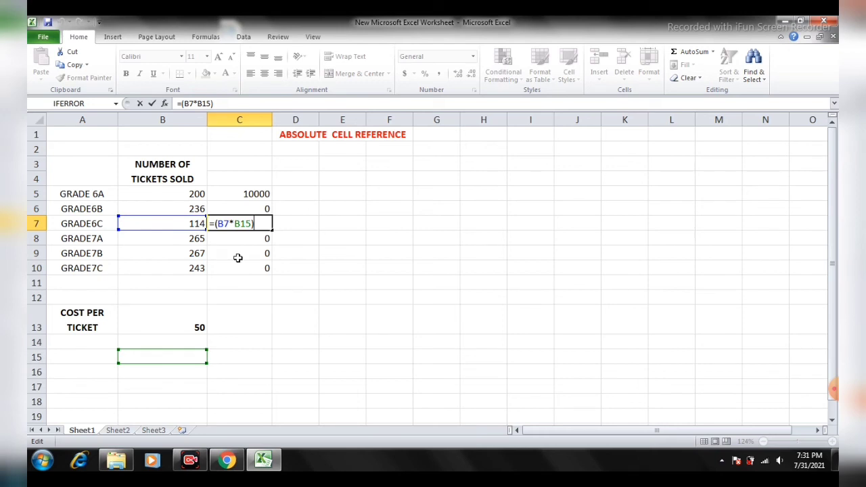
Open the GRADE 6A formula in cell C5 for editing at its B13 reference and circle that reference with the annotation pen
double_click(263, 194)
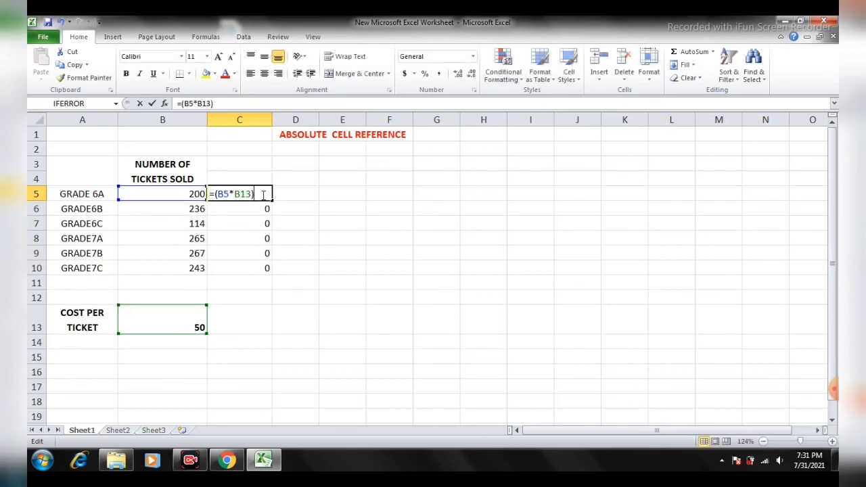
left_click(235, 193)
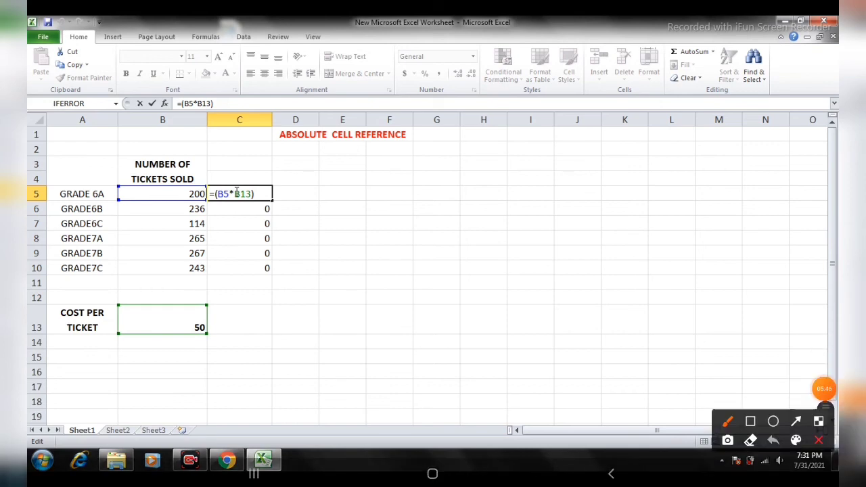
mouse_move(260, 171)
left_mouse_down()
mouse_move(238, 211)
mouse_move(252, 164)
left_mouse_up()
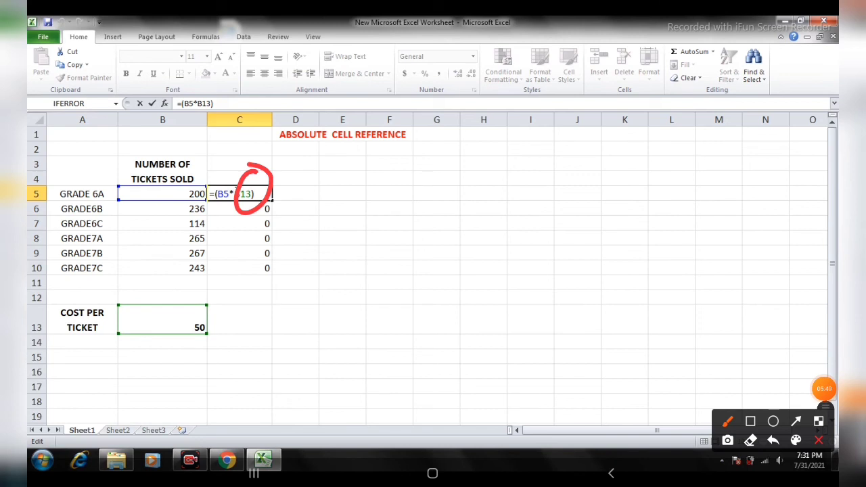
Handwrite notes about the B13 reference in the empty cells with the annotation pen, and clear all marks
mouse_move(454, 183)
left_mouse_down()
mouse_move(460, 230)
mouse_move(488, 230)
mouse_move(463, 236)
left_mouse_up()
mouse_move(529, 171)
left_mouse_down()
mouse_move(530, 213)
mouse_move(592, 190)
mouse_move(551, 225)
left_mouse_up()
left_click_drag(506, 251, 518, 305)
mouse_move(478, 306)
left_mouse_down()
mouse_move(536, 320)
mouse_move(526, 329)
left_mouse_up()
mouse_move(448, 357)
left_mouse_down()
mouse_move(468, 350)
mouse_move(433, 404)
mouse_move(446, 424)
left_mouse_up()
left_click_drag(493, 357, 494, 406)
mouse_move(582, 341)
left_mouse_down()
mouse_move(549, 396)
mouse_move(550, 426)
left_mouse_up()
left_click_drag(621, 327, 601, 385)
left_click_drag(648, 327, 633, 398)
left_click(818, 441)
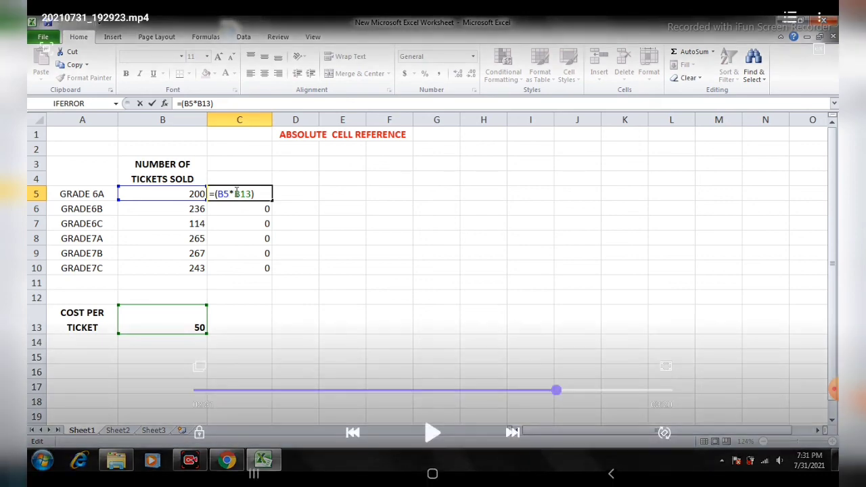
Make the cost per ticket reference absolute in C5 as =(B5*$B$13) and fill the formula down through C10
left_click(432, 432)
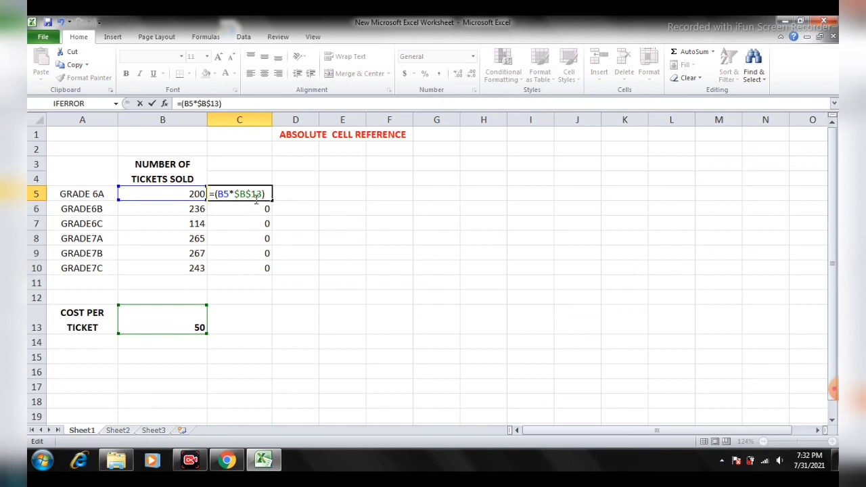
left_click(152, 104)
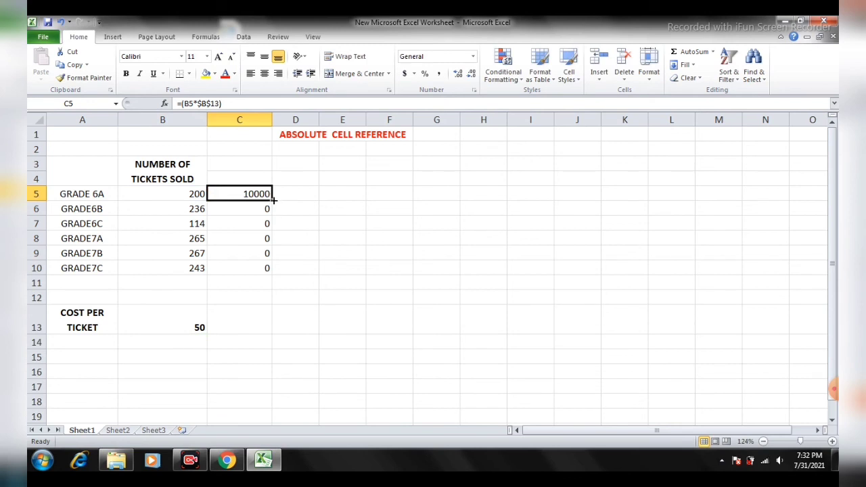
left_click_drag(274, 200, 273, 272)
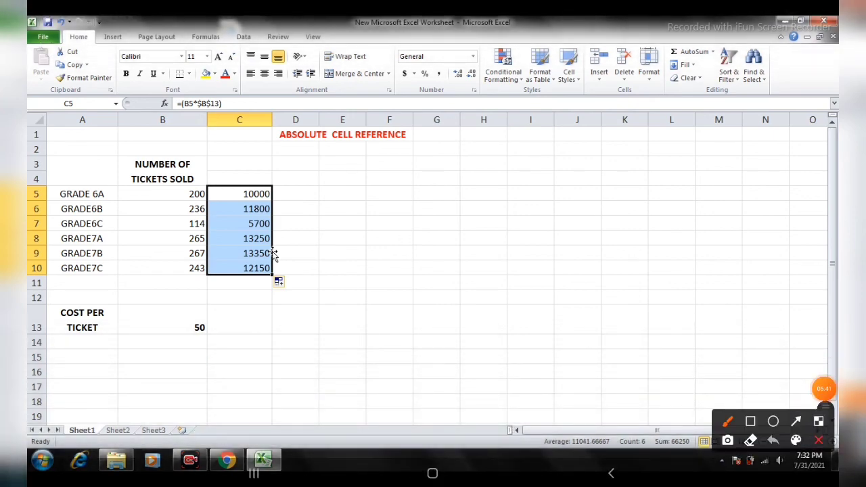
Circle the cost per ticket value in B13 and handwrite $B$13 beside it with the annotation pen
mouse_move(227, 310)
left_mouse_down()
mouse_move(134, 328)
mouse_move(237, 333)
mouse_move(205, 304)
left_mouse_up()
left_click_drag(457, 273, 414, 347)
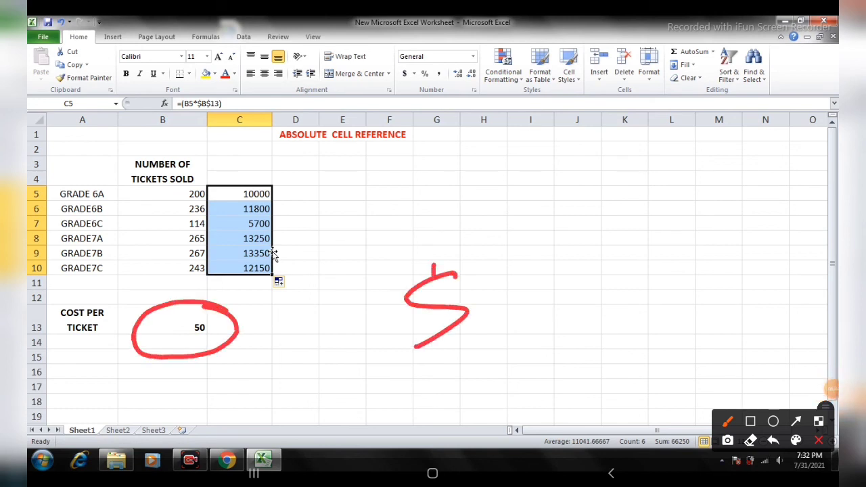
left_click_drag(433, 265, 441, 353)
mouse_move(499, 274)
left_mouse_down()
mouse_move(518, 266)
mouse_move(506, 295)
mouse_move(513, 323)
left_mouse_up()
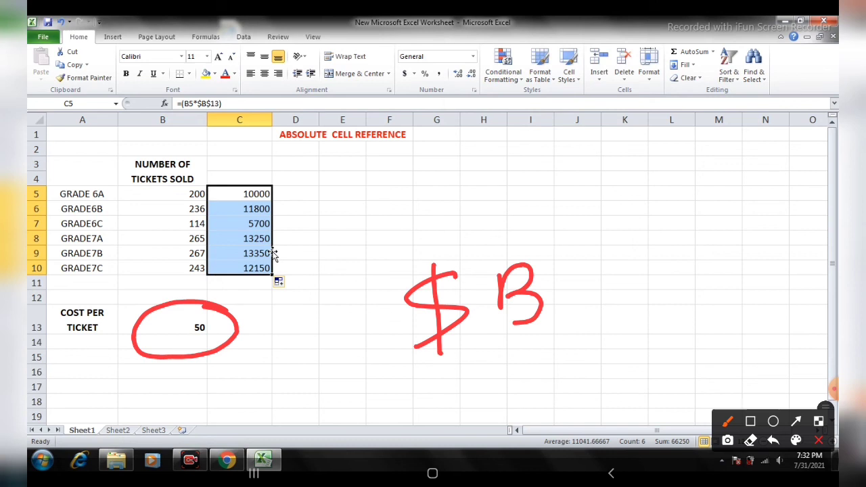
mouse_move(604, 257)
left_mouse_down()
mouse_move(576, 274)
mouse_move(564, 310)
left_mouse_up()
left_click_drag(591, 244, 571, 334)
left_click_drag(645, 255, 633, 303)
mouse_move(679, 268)
left_mouse_down()
mouse_move(688, 285)
mouse_move(648, 309)
left_mouse_up()
Circle the cost per ticket cell again and the handwritten $B$13, and clear all annotation marks
mouse_move(270, 312)
left_mouse_down()
mouse_move(187, 292)
mouse_move(135, 387)
mouse_move(255, 326)
left_mouse_up()
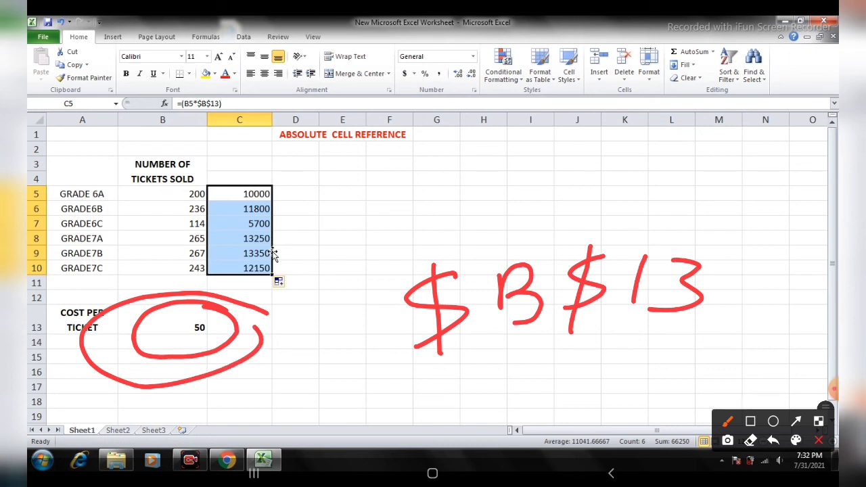
mouse_move(253, 314)
left_mouse_down()
mouse_move(257, 365)
mouse_move(277, 357)
left_mouse_up()
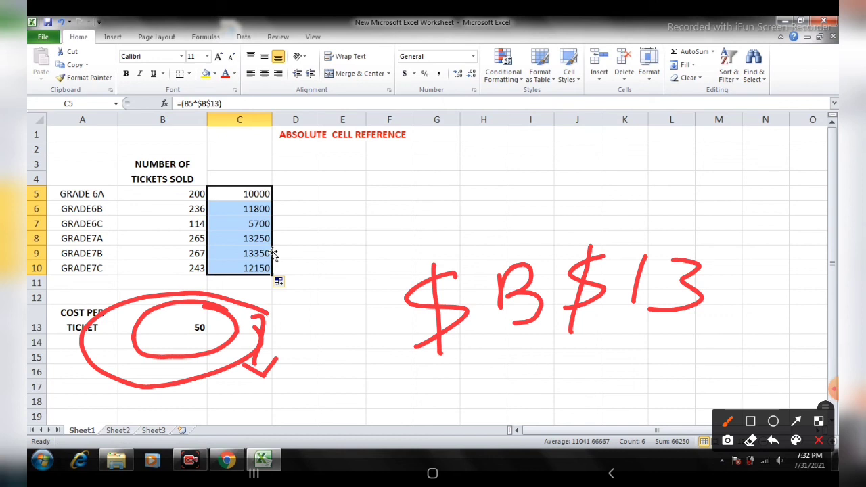
mouse_move(412, 383)
left_mouse_down()
mouse_move(609, 347)
mouse_move(561, 198)
mouse_move(370, 378)
left_mouse_up()
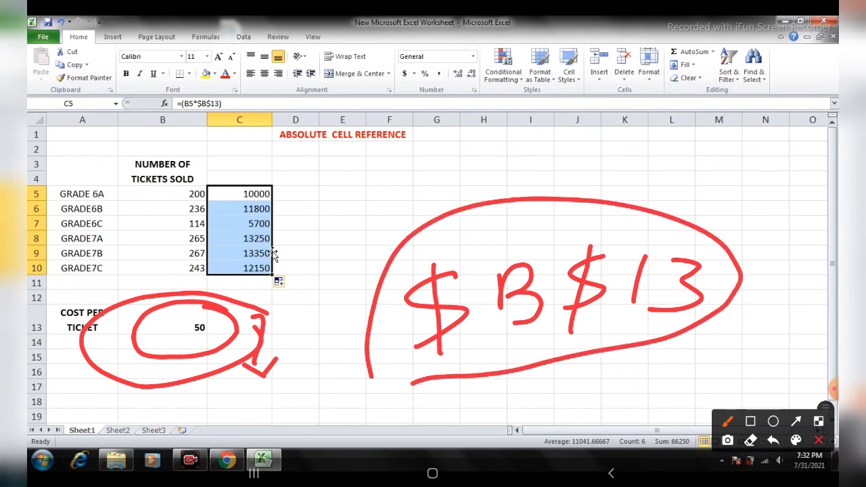
left_click(818, 440)
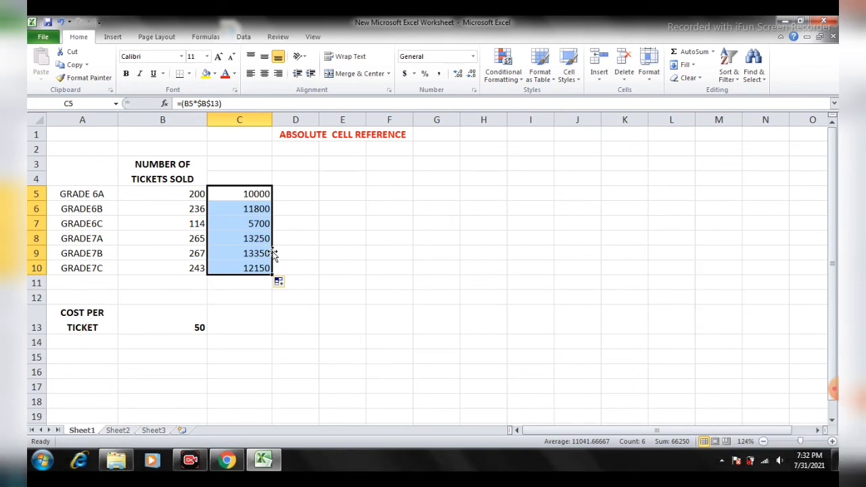